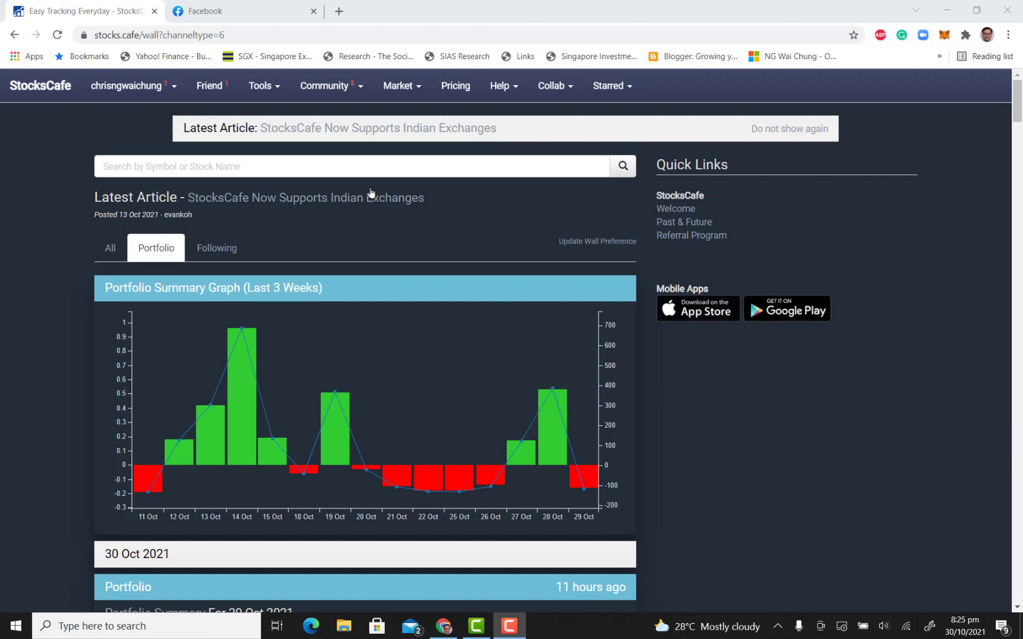
# Open the stock screener tool and go to its new screener form
pyautogui.click(264, 89)
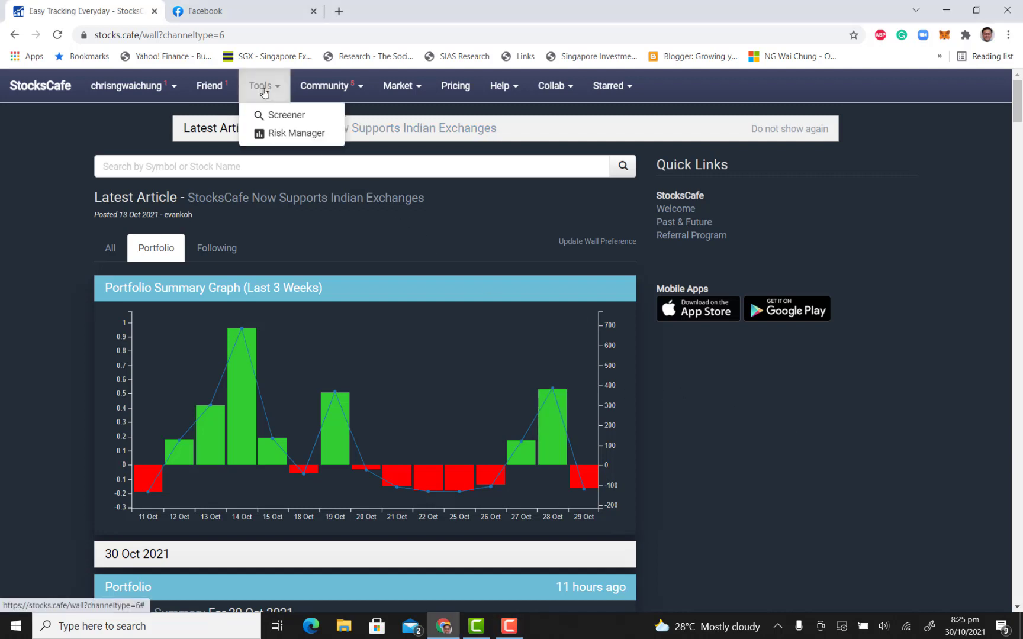
pyautogui.click(284, 117)
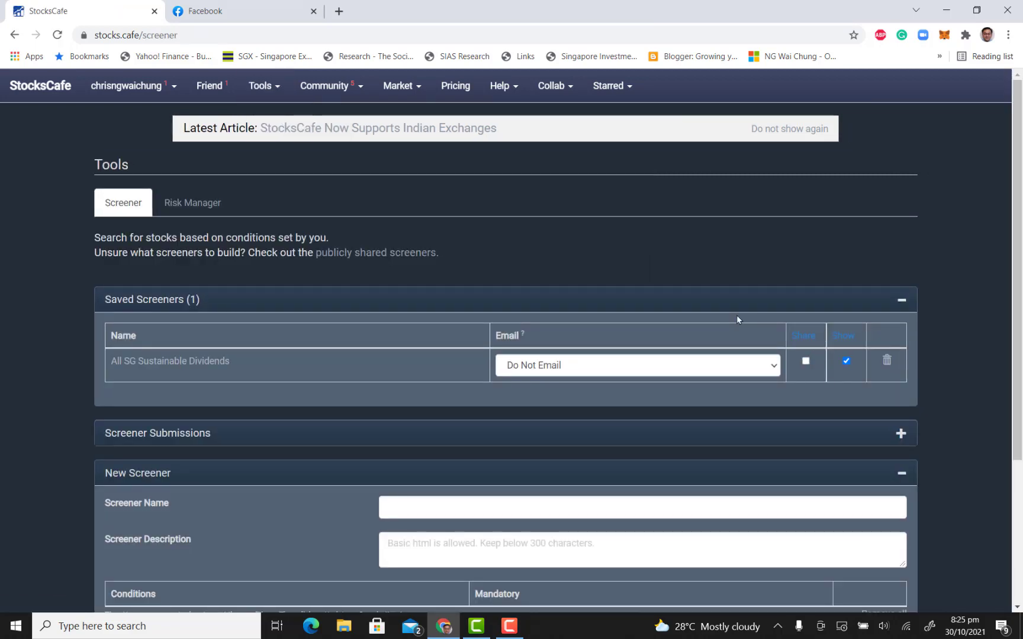
pyautogui.scroll(-2, 736, 315)
pyautogui.scroll(-1, 736, 315)
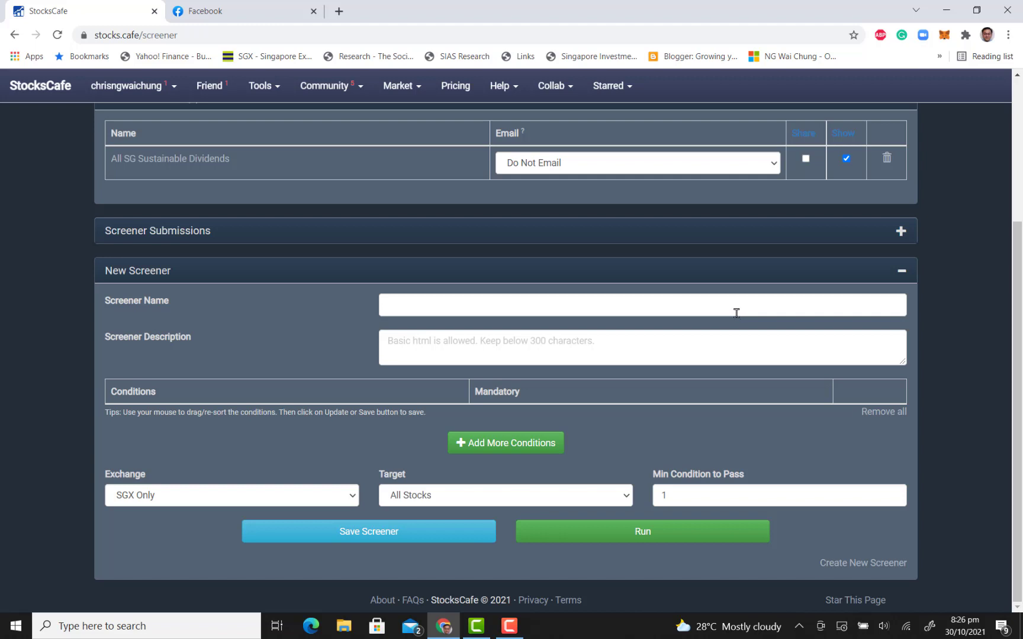
# Add a mandatory screener condition requiring the recent Market Cap value to exceed 50000000
pyautogui.click(524, 451)
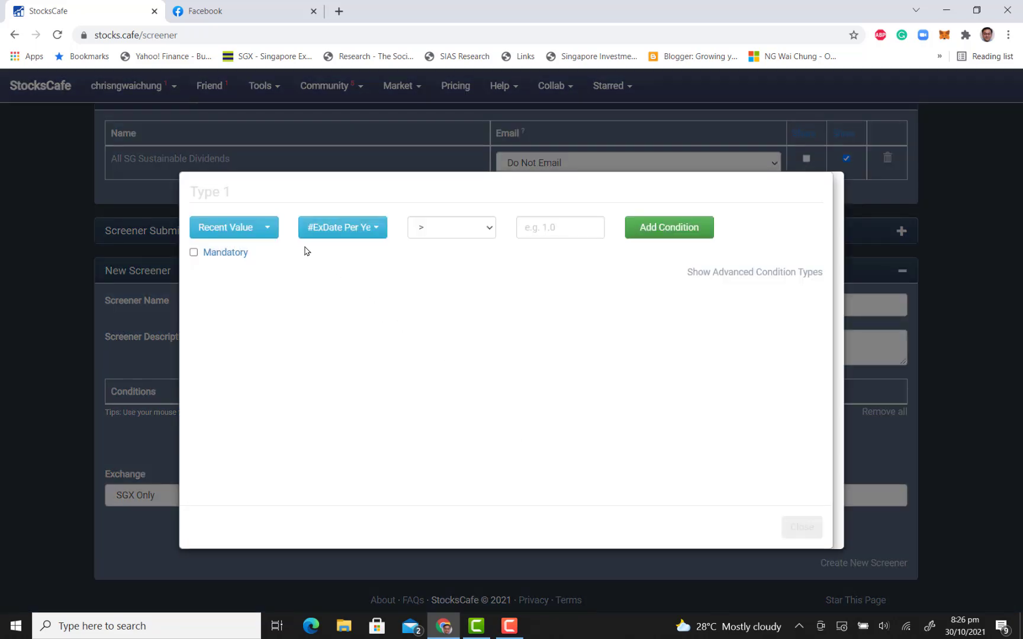
pyautogui.click(337, 228)
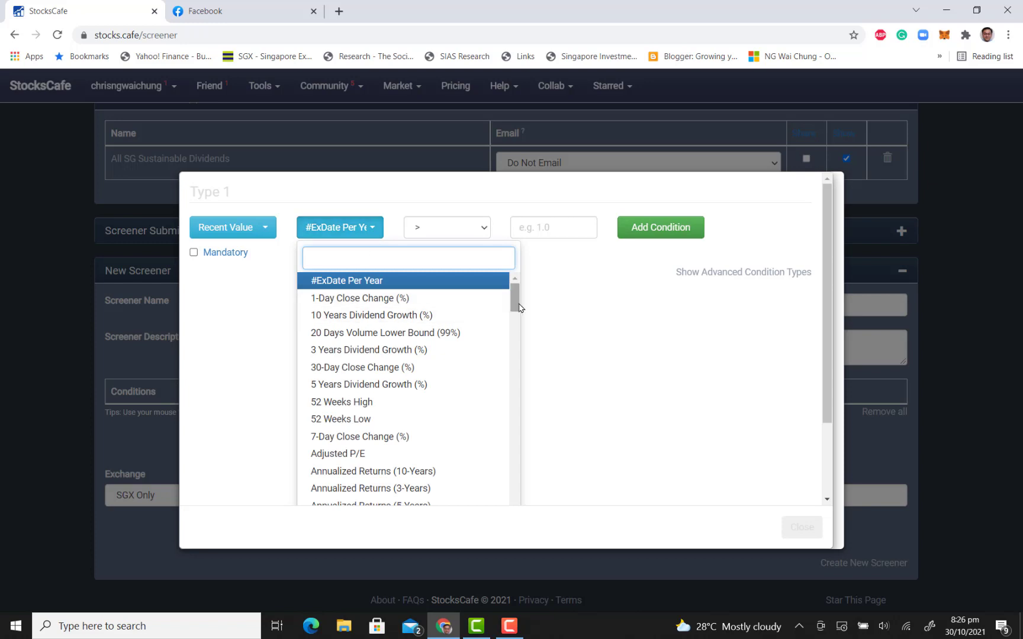
pyautogui.moveTo(513, 296); pyautogui.dragTo(527, 456)
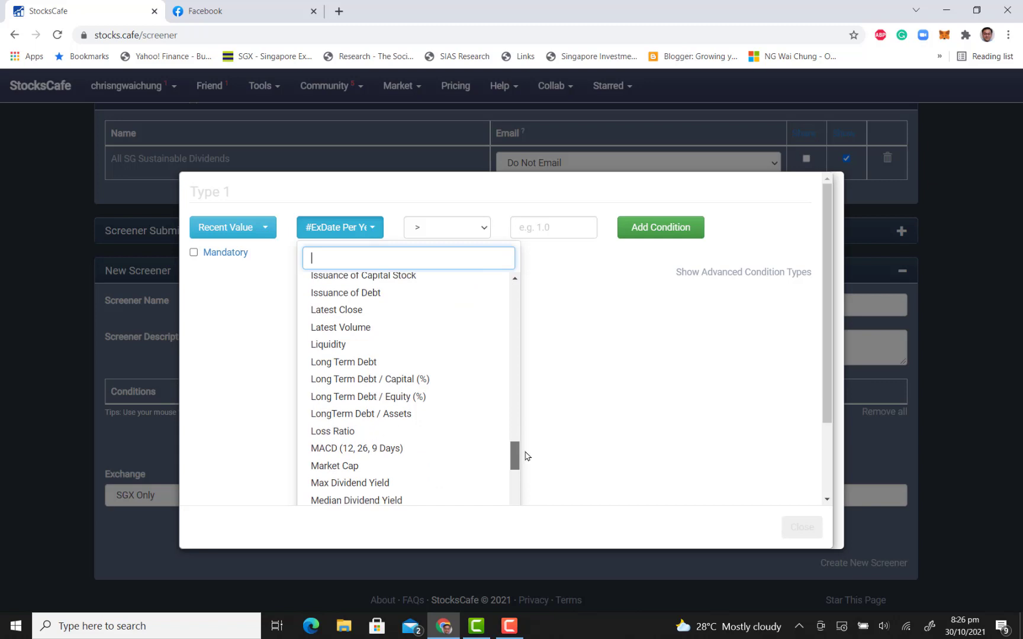
pyautogui.click(470, 465)
pyautogui.click(539, 227)
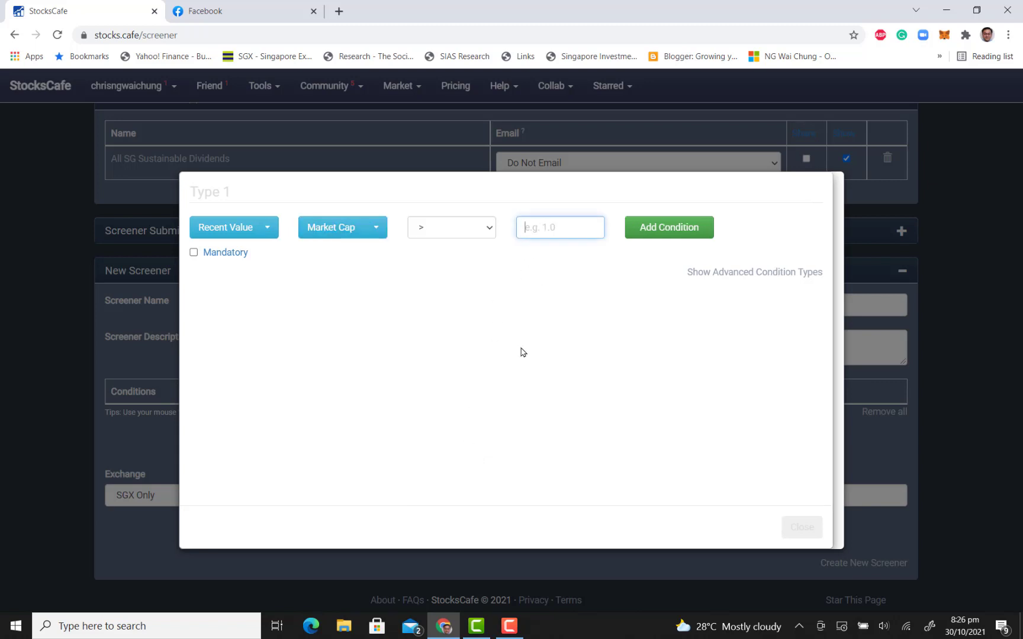
pyautogui.write('50000000')
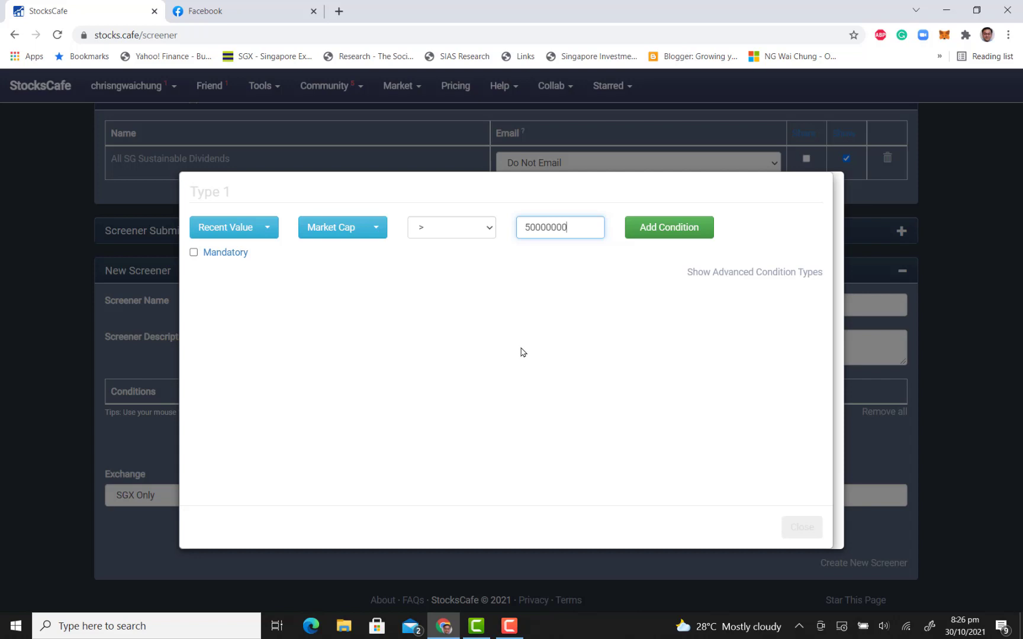
pyautogui.click(215, 254)
pyautogui.click(676, 232)
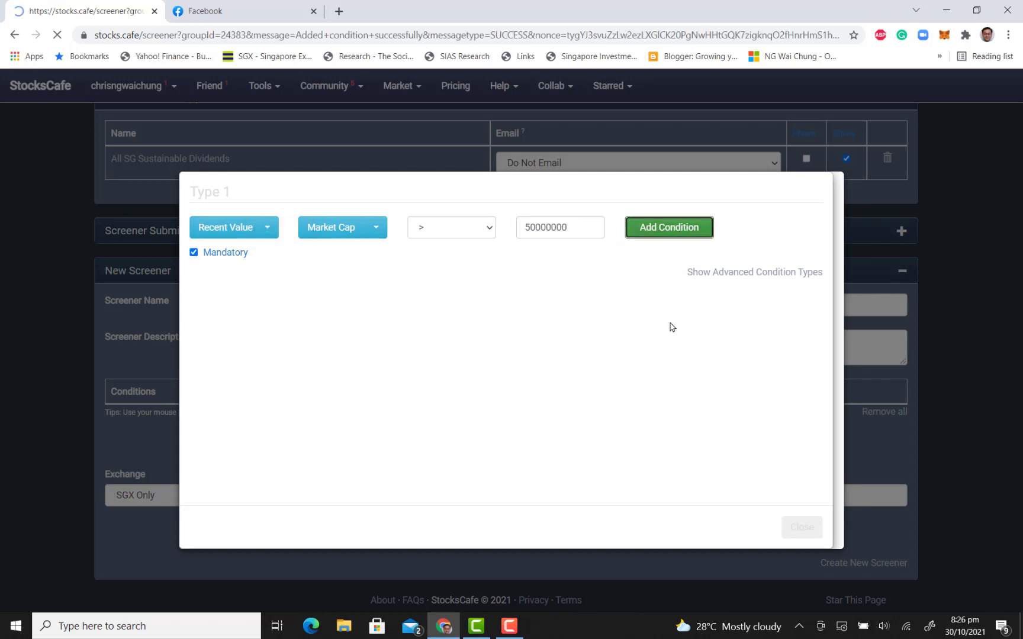
# Enter "ERM Backtester Screen" as the name of the new screener
pyautogui.scroll(-3, 671, 327)
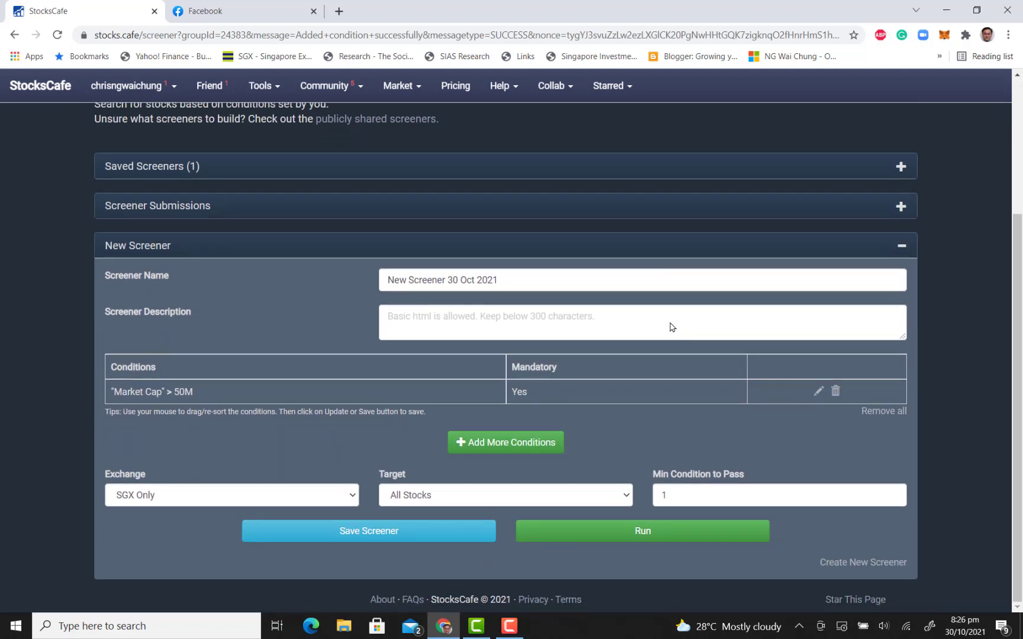
pyautogui.tripleClick(577, 281)
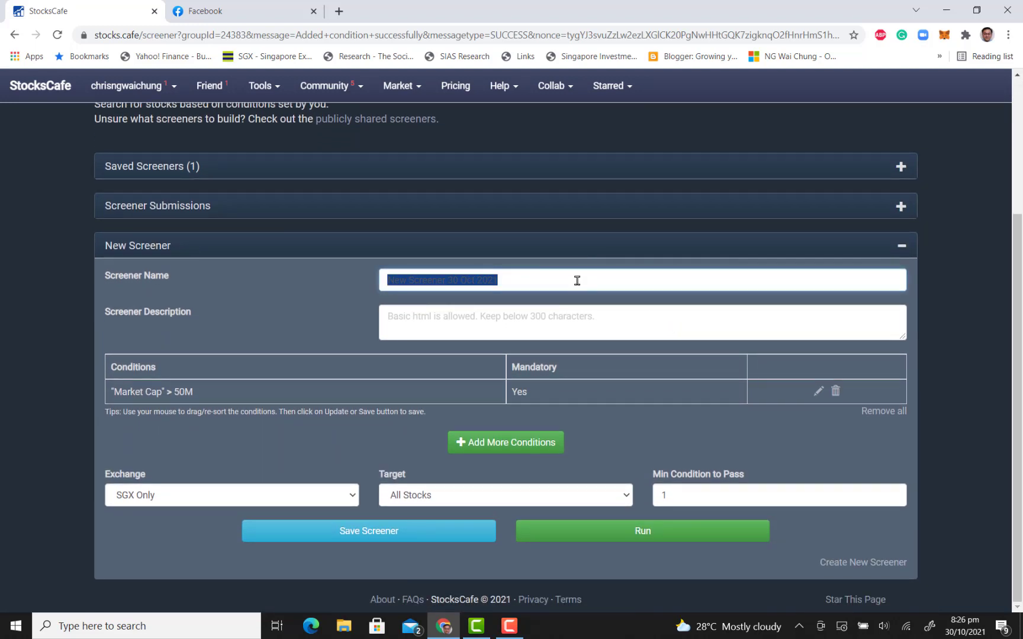
pyautogui.write('ERM ')
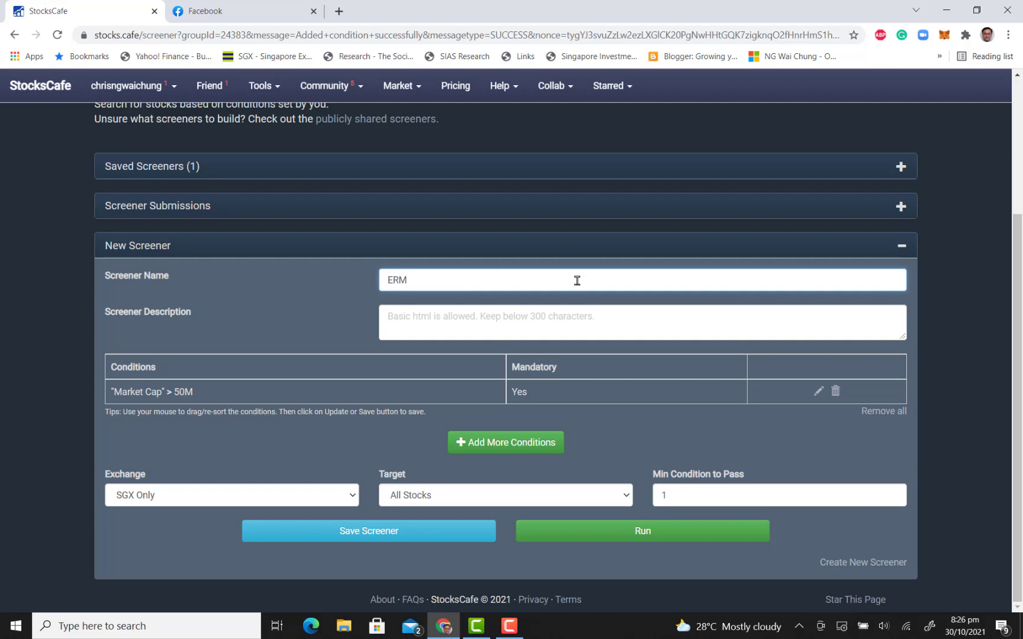
pyautogui.write('BAcktester')
pyautogui.press('Left')
pyautogui.press('Left')
pyautogui.press('Left')
pyautogui.press('Left')
pyautogui.press('Left')
pyautogui.press('Left')
pyautogui.press('Left')
pyautogui.press('Left')
pyautogui.press('BackSpace')
pyautogui.write('a')
pyautogui.press('Right')
pyautogui.press('Right')
pyautogui.press('Right')
pyautogui.press('Right')
pyautogui.press('Right')
pyautogui.press('Right')
pyautogui.press('Right')
pyautogui.press('Right')
pyautogui.write('Screen')
pyautogui.click(568, 320)
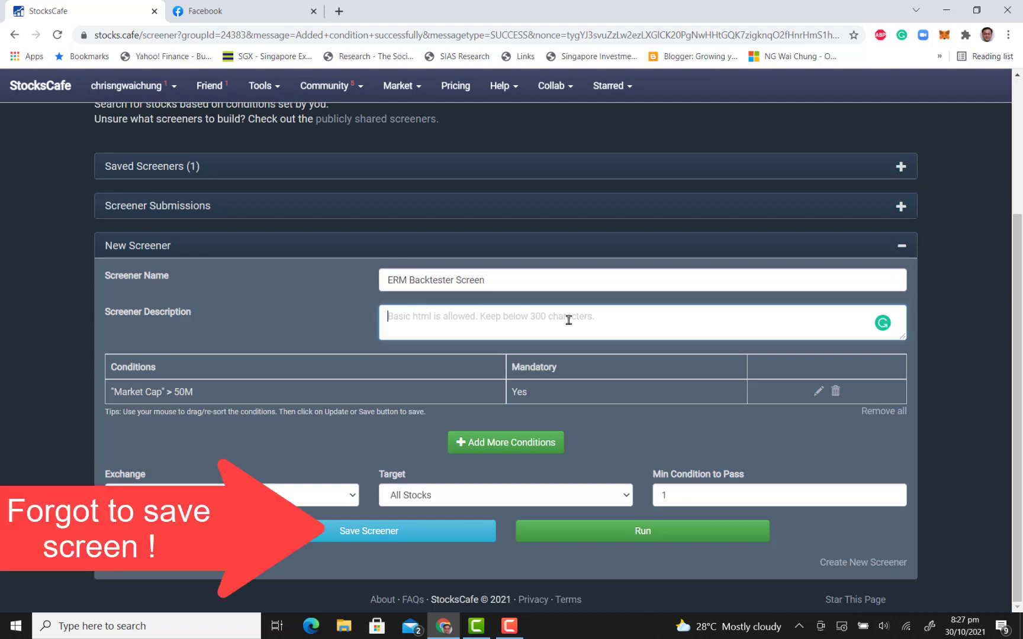
# Add a mandatory screener condition requiring the recent Current Dividend Yield value to be greater than 3
pyautogui.click(535, 450)
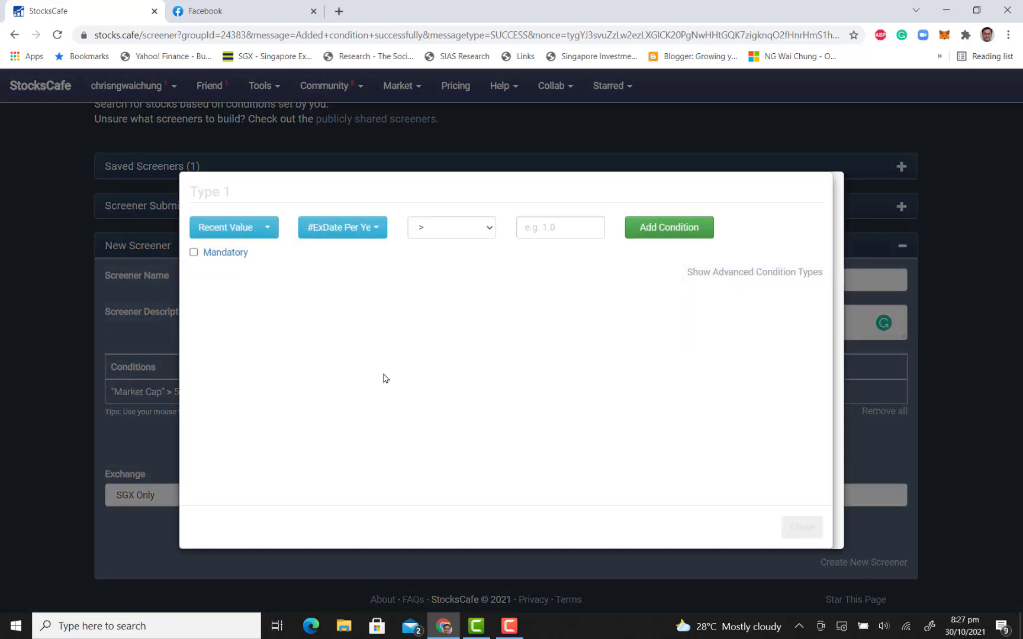
pyautogui.click(260, 236)
pyautogui.click(413, 271)
pyautogui.click(368, 237)
pyautogui.moveTo(519, 302); pyautogui.dragTo(510, 365)
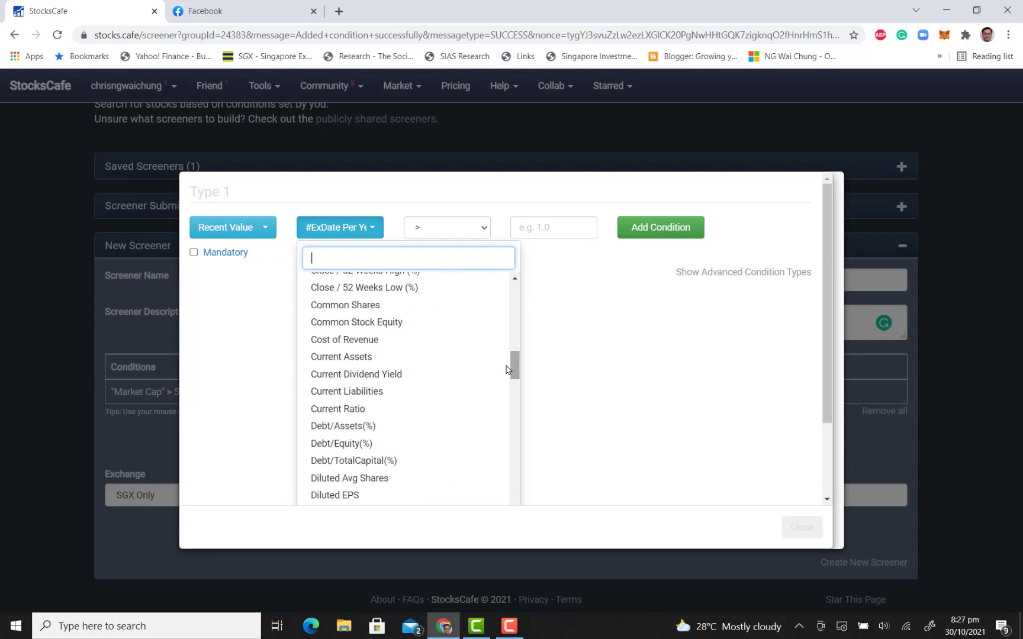
pyautogui.click(444, 379)
pyautogui.click(533, 231)
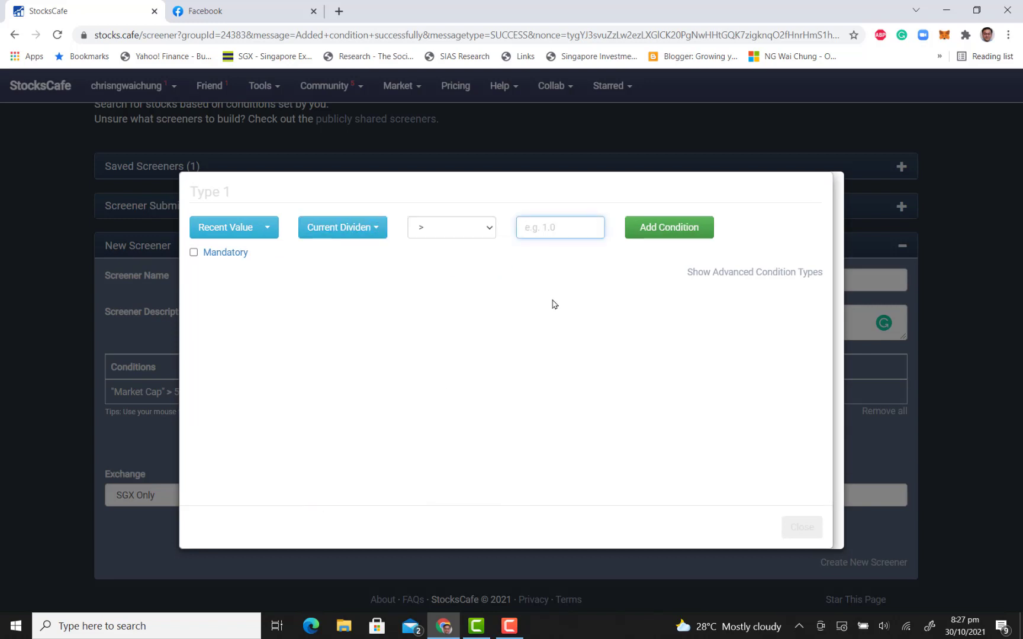
pyautogui.write('3')
pyautogui.click(194, 252)
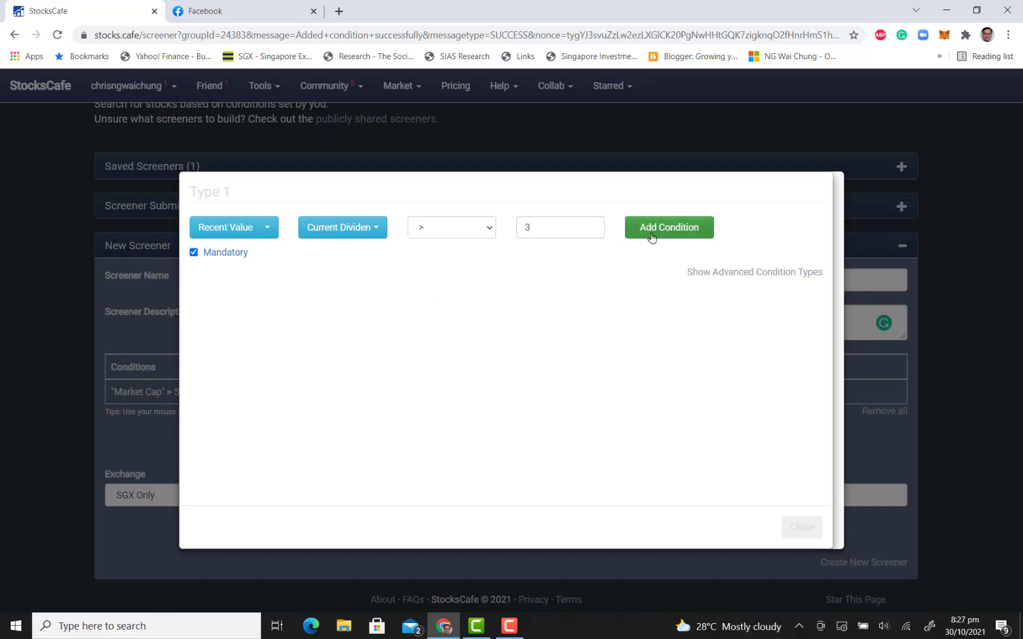
pyautogui.click(645, 237)
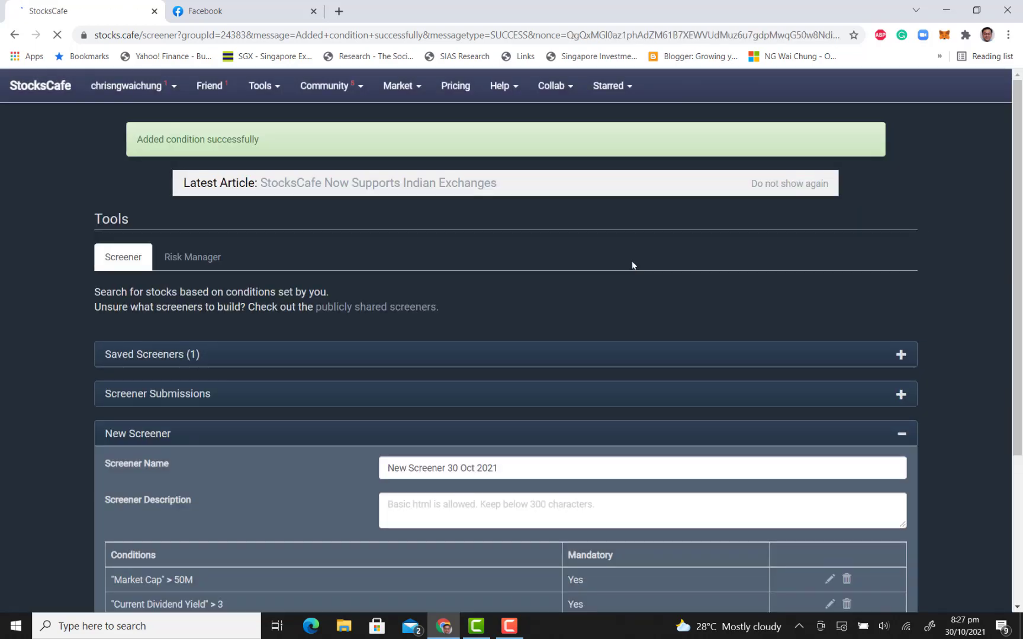
# Start another condition, show the advanced condition types, and choose Free Cash Flow Yield as the first metric of Type 2
pyautogui.scroll(-2, 480, 252)
pyautogui.scroll(-1, 480, 252)
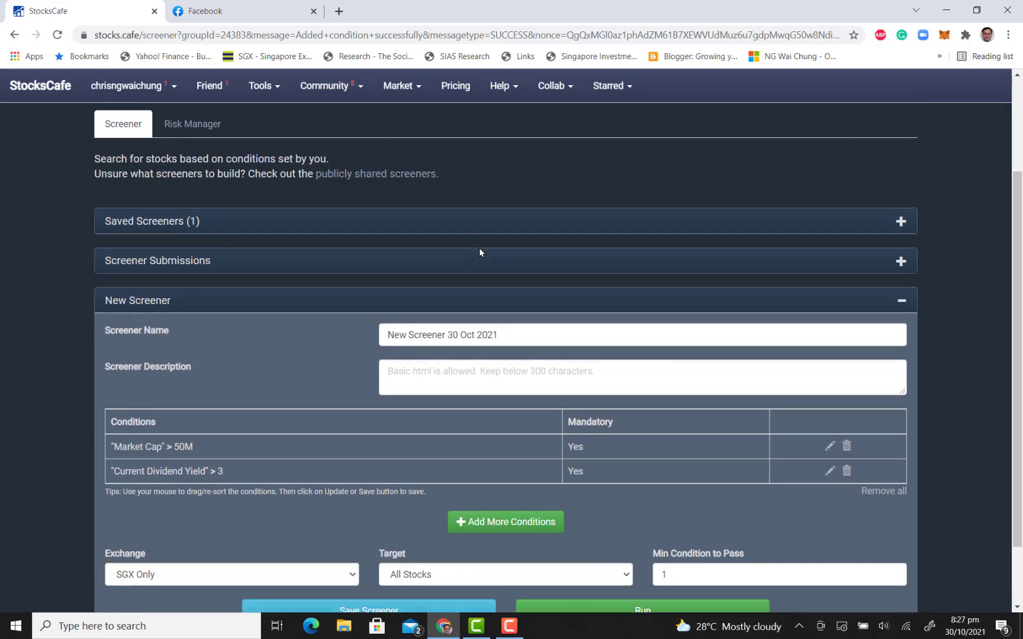
pyautogui.click(522, 527)
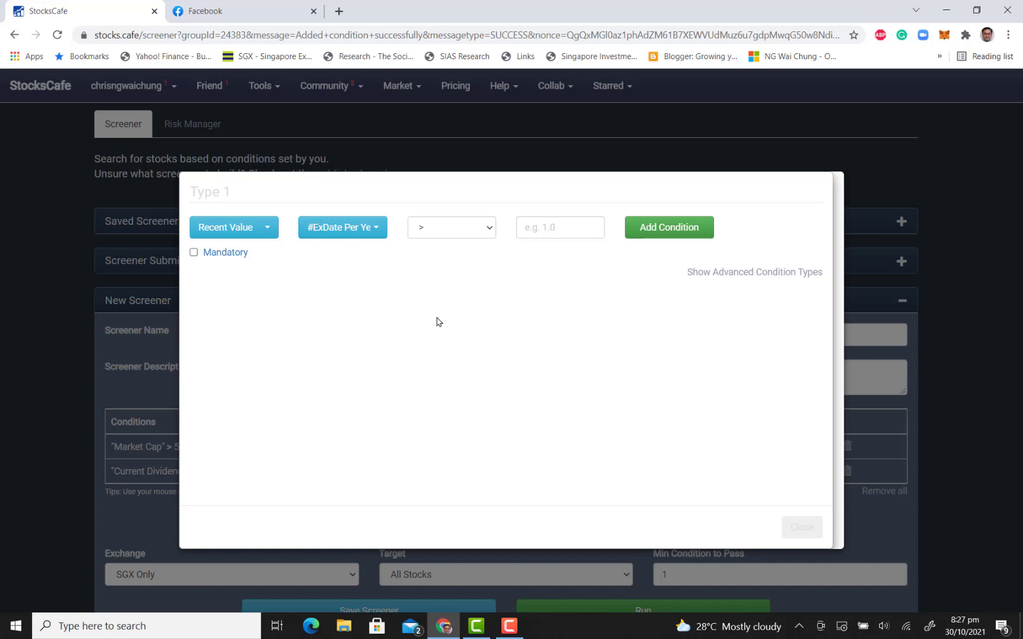
pyautogui.click(755, 271)
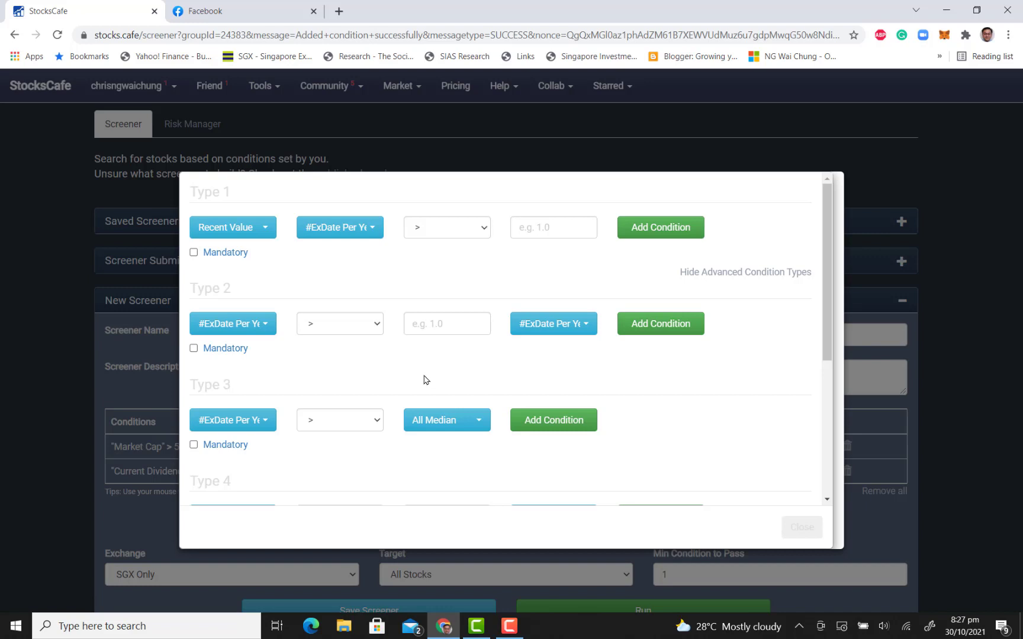
pyautogui.click(258, 325)
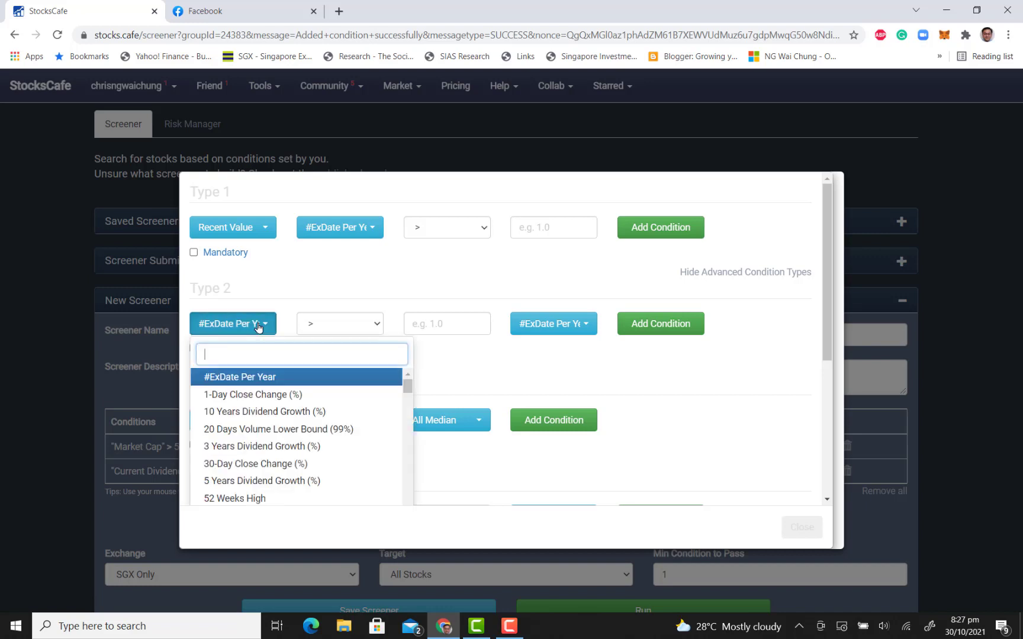
pyautogui.scroll(-5, 362, 413)
pyautogui.scroll(-10, 364, 413)
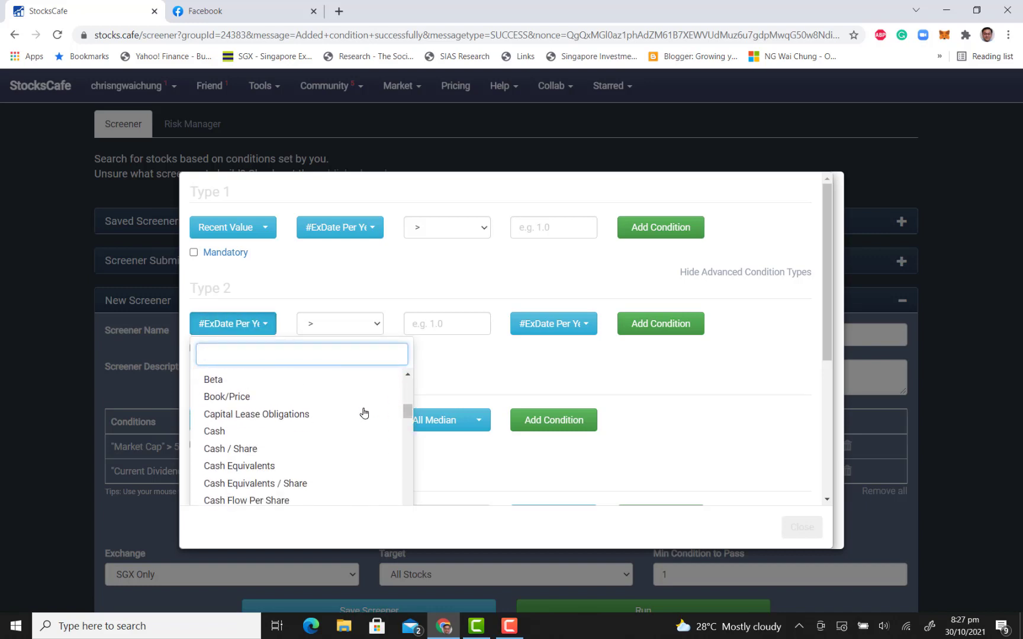
pyautogui.scroll(-10, 363, 413)
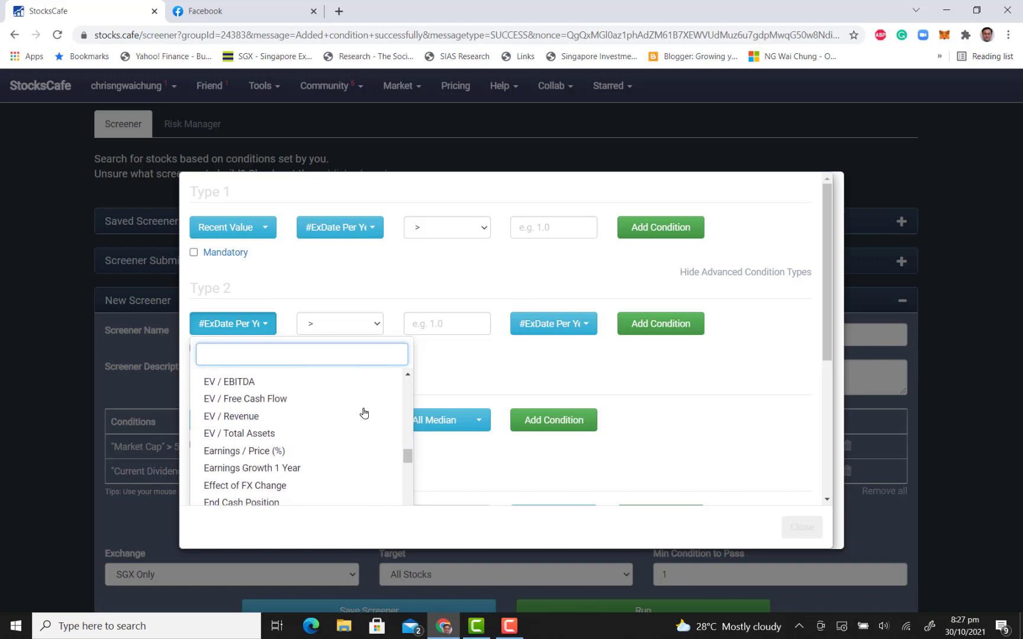
pyautogui.scroll(-5, 364, 413)
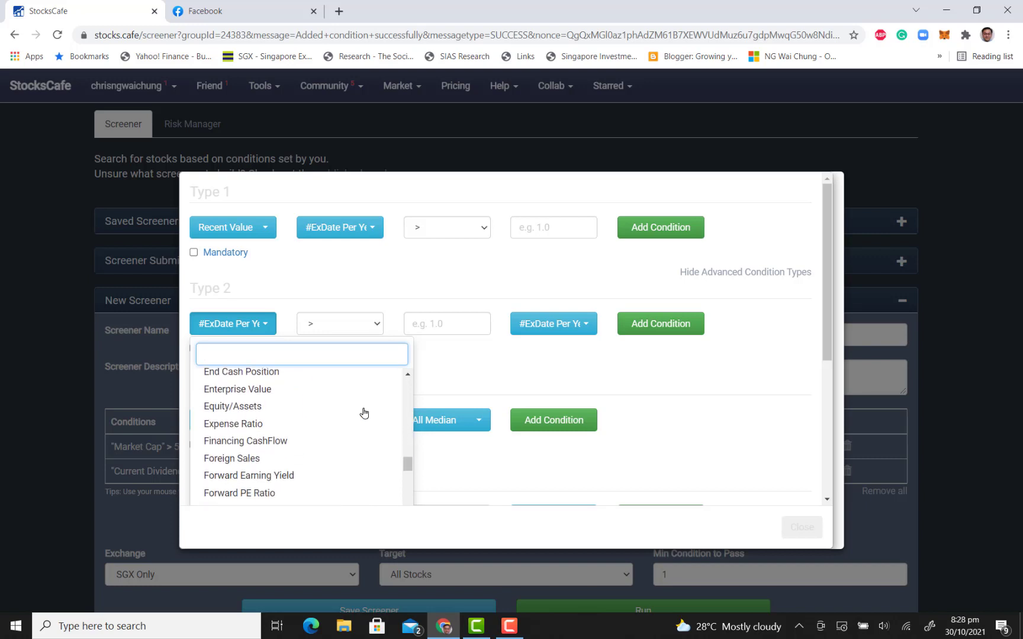
pyautogui.scroll(-5, 363, 413)
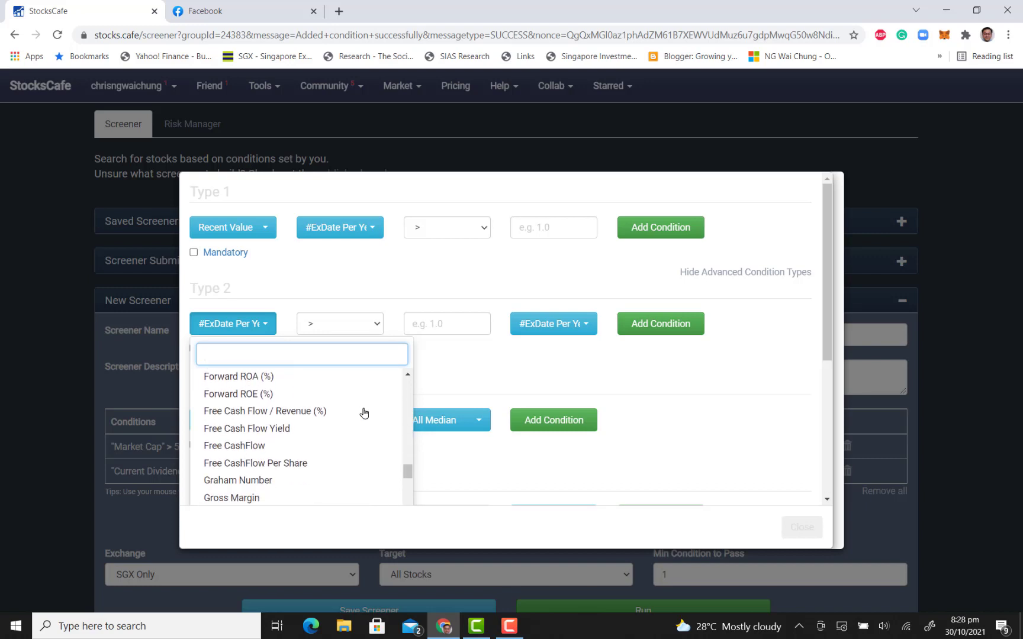
pyautogui.scroll(3, 323, 391)
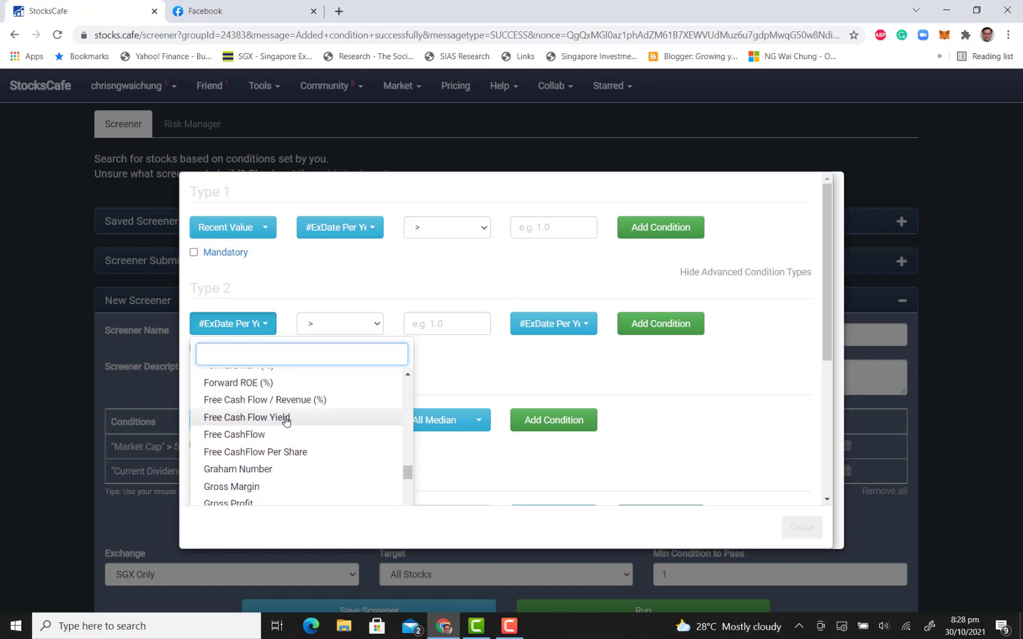
pyautogui.click(285, 418)
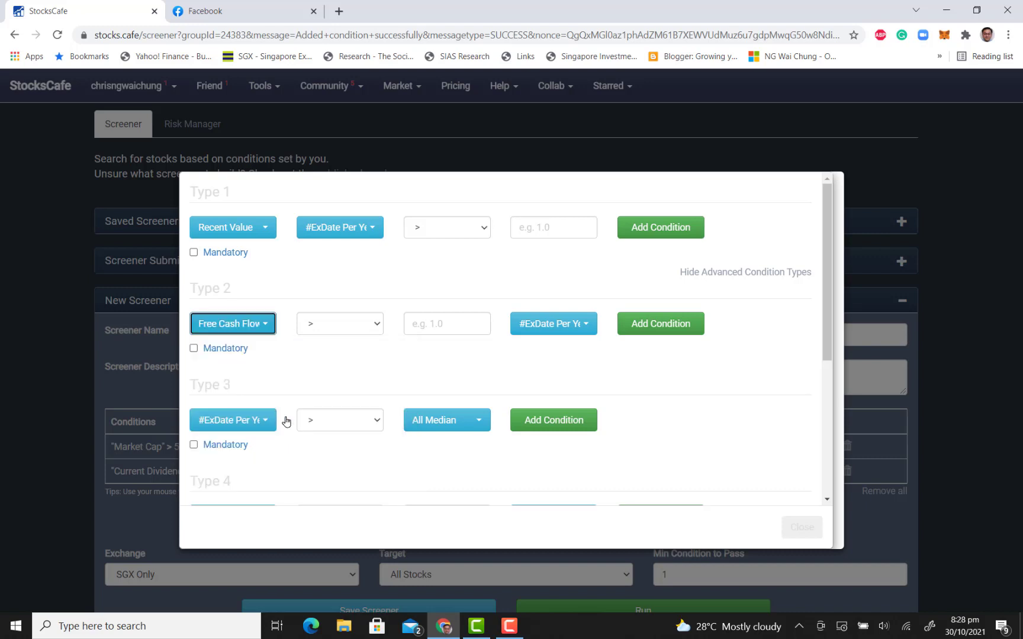
# Complete the Type 2 condition as greater than 1 times Current Dividend Yield, make it mandatory, and add it to the screener
pyautogui.click(449, 328)
pyautogui.write('1')
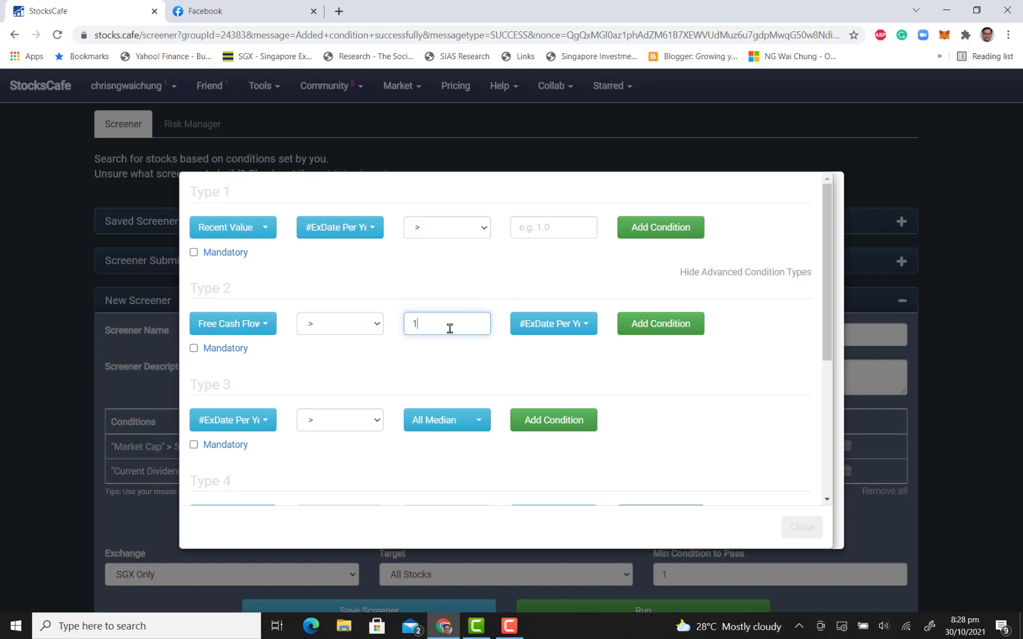
pyautogui.click(548, 325)
pyautogui.scroll(-15, 616, 400)
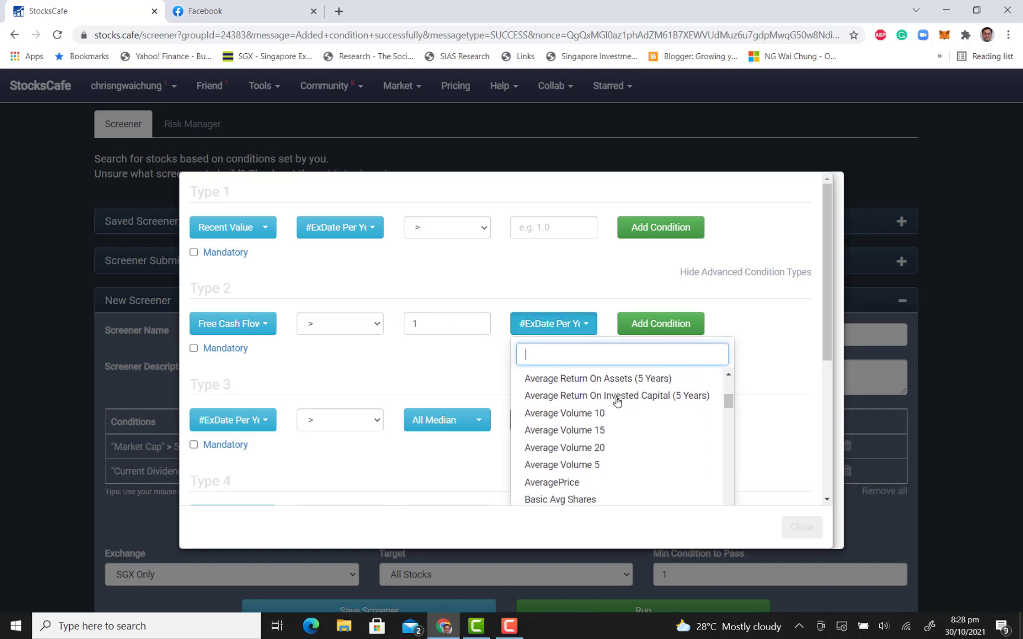
pyautogui.scroll(-10, 616, 400)
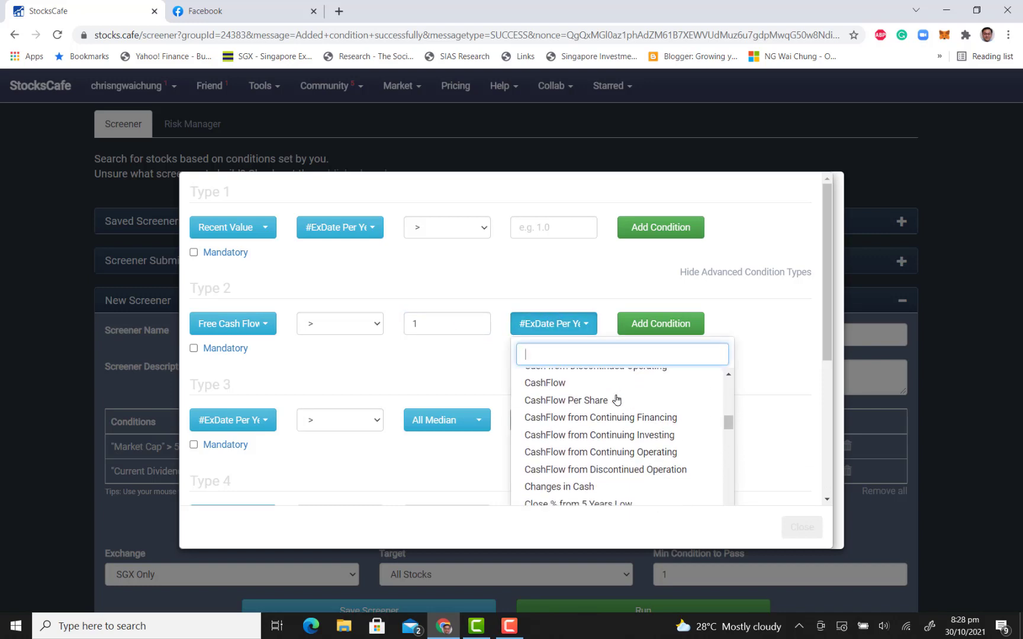
pyautogui.scroll(-5, 616, 401)
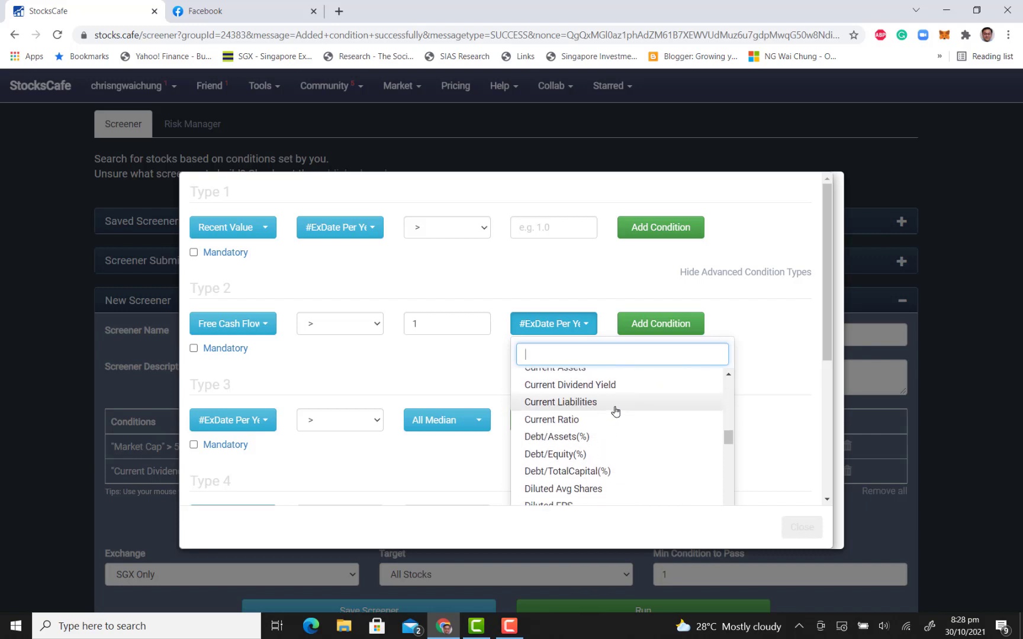
pyautogui.scroll(1, 611, 438)
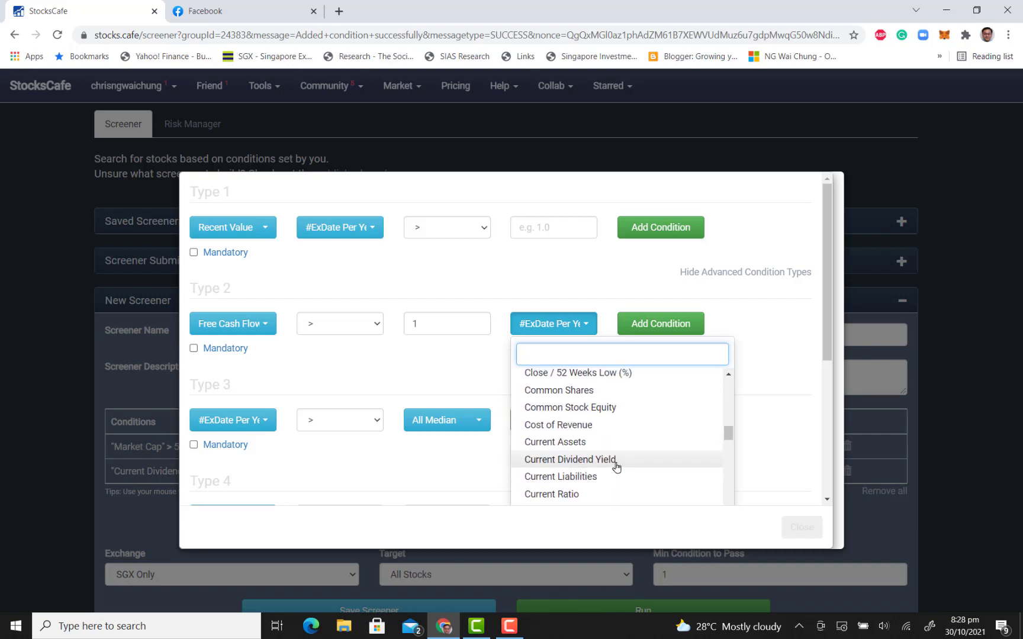
pyautogui.click(614, 463)
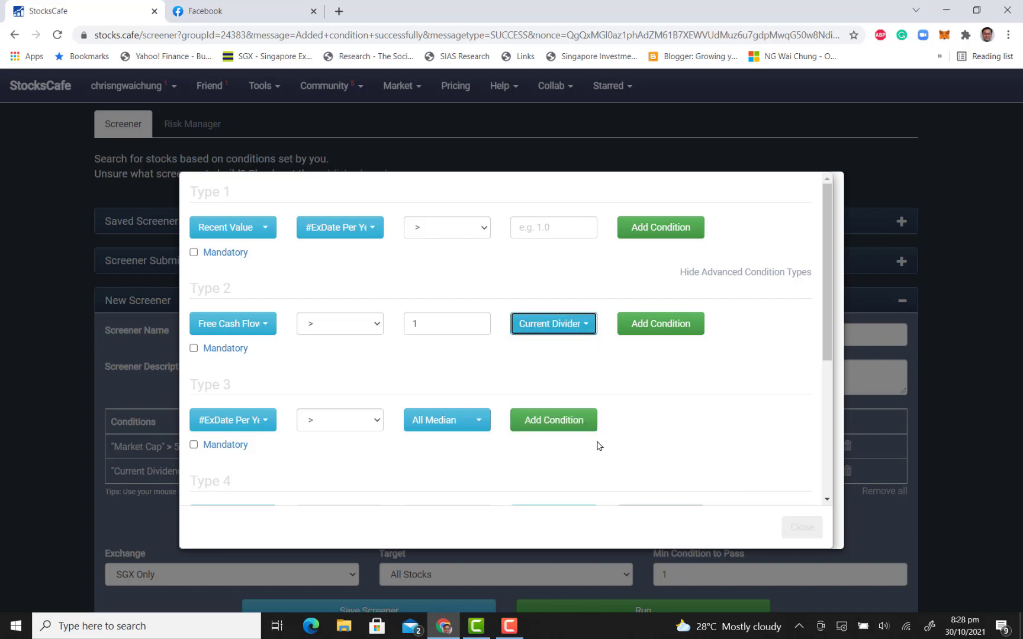
pyautogui.click(193, 348)
pyautogui.click(678, 330)
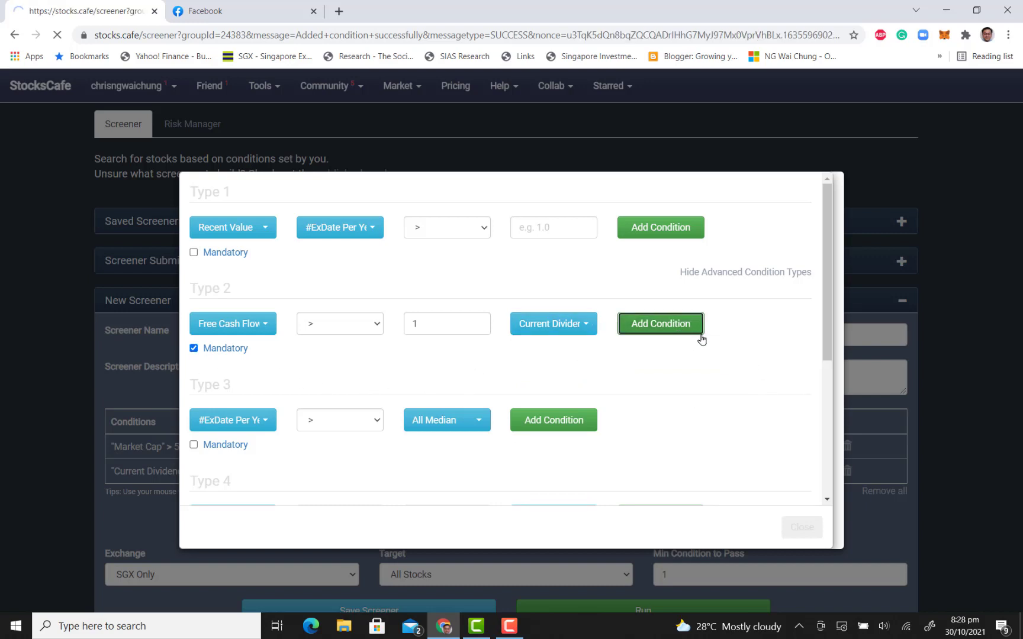
# Add a mandatory Type 5 subset condition that the stock is not in "(ERM) STI Singapore Component Stocks"
pyautogui.scroll(-2, 600, 297)
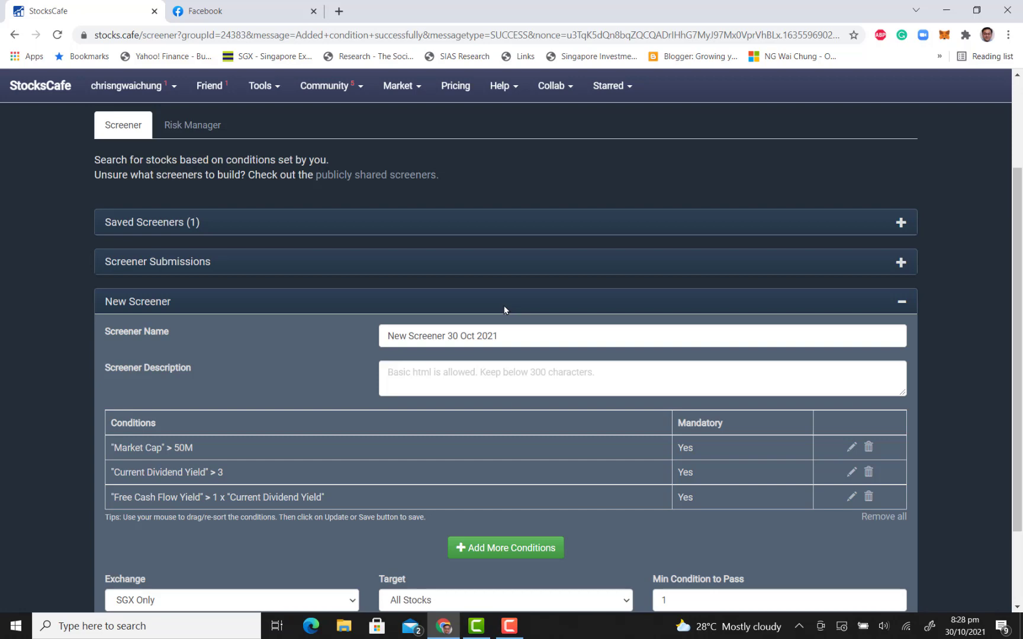
pyautogui.click(503, 549)
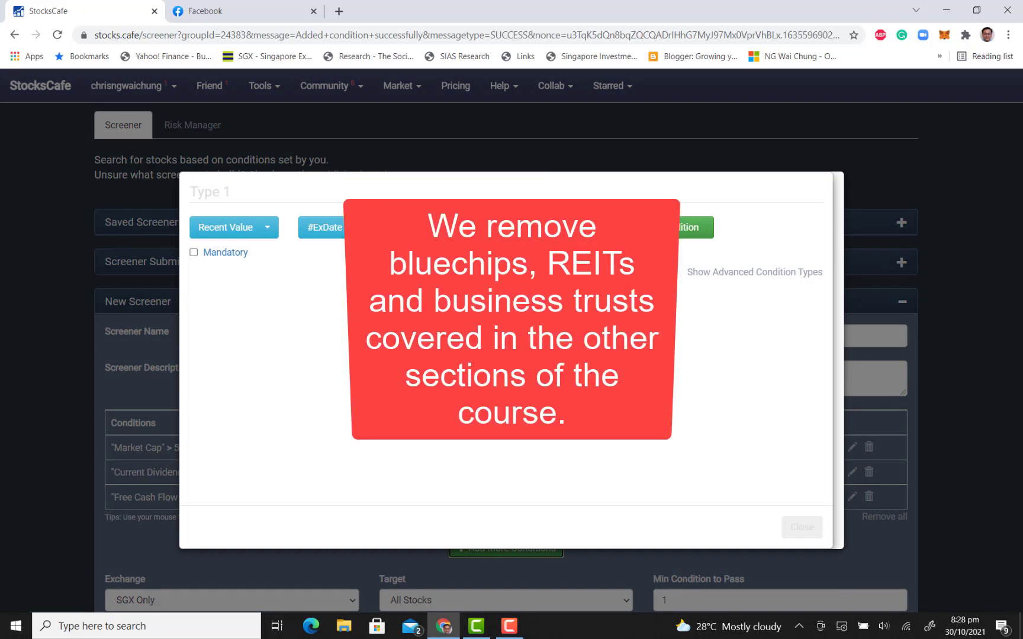
pyautogui.click(737, 278)
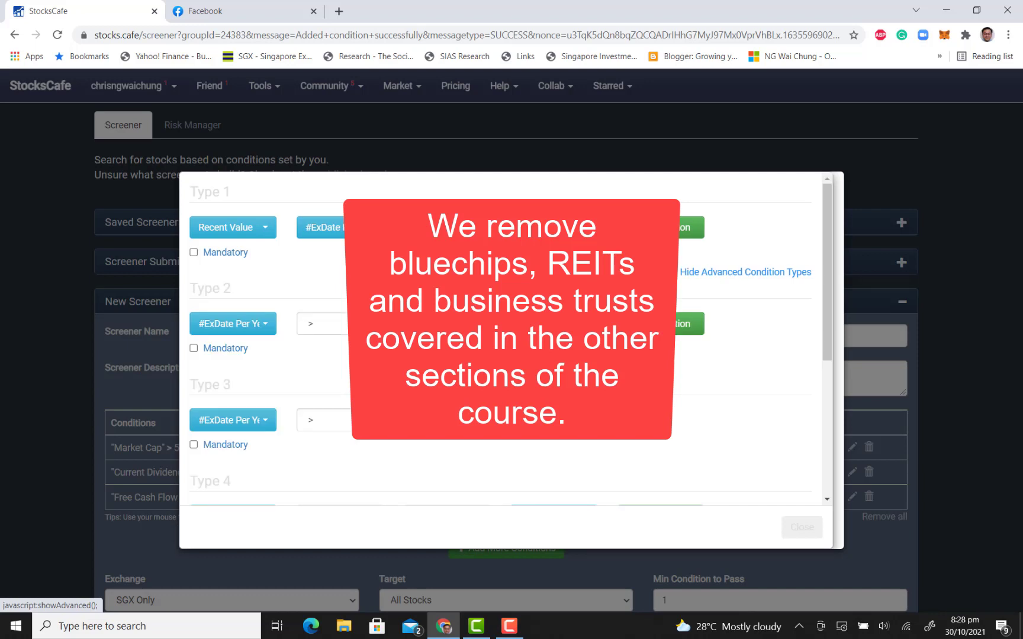
pyautogui.scroll(-4, 737, 272)
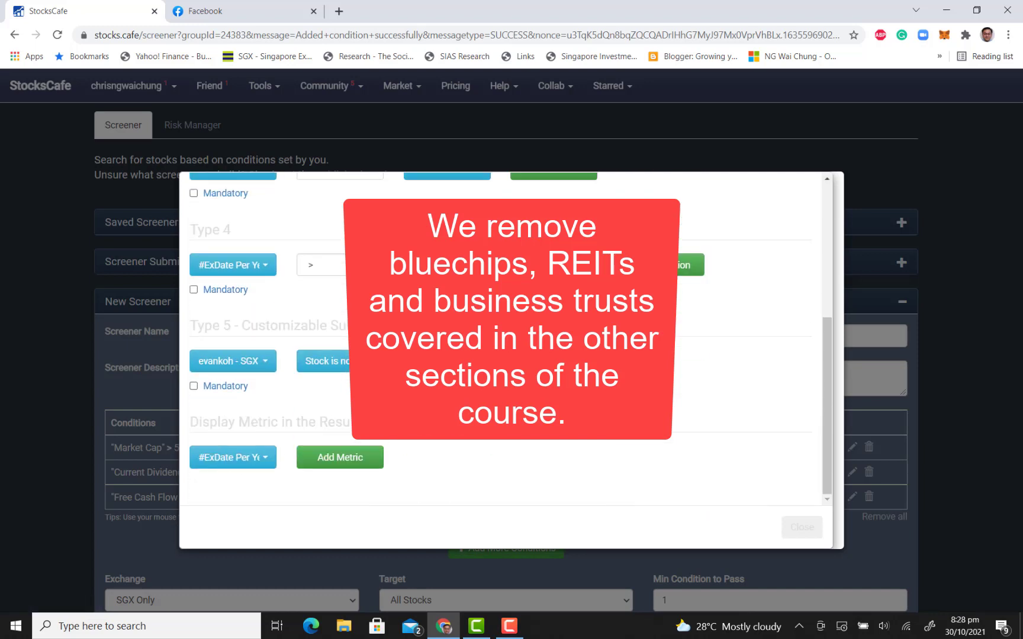
pyautogui.click(244, 360)
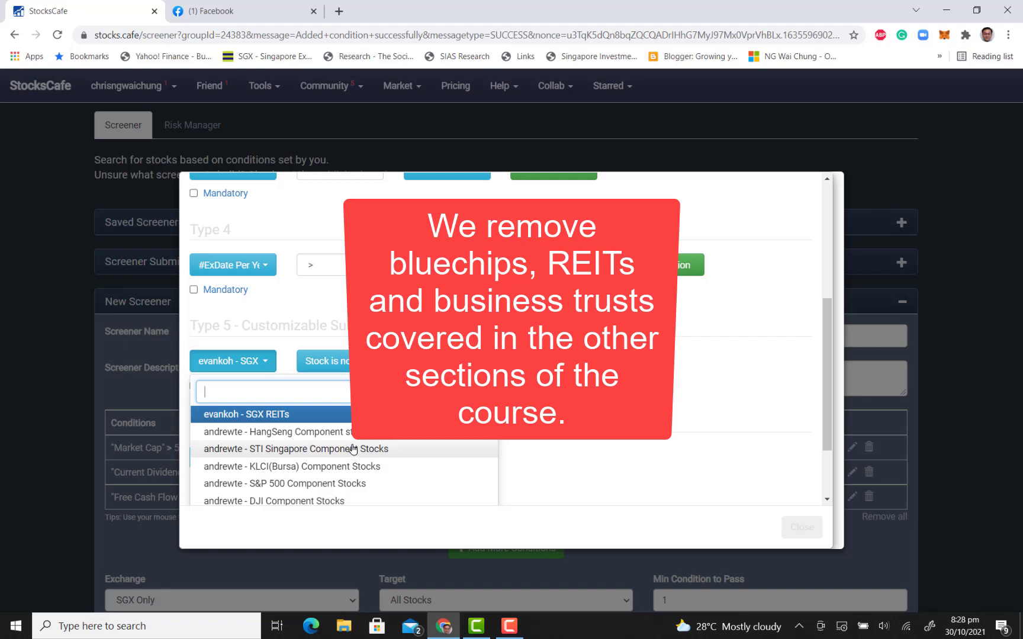
pyautogui.scroll(-2, 353, 450)
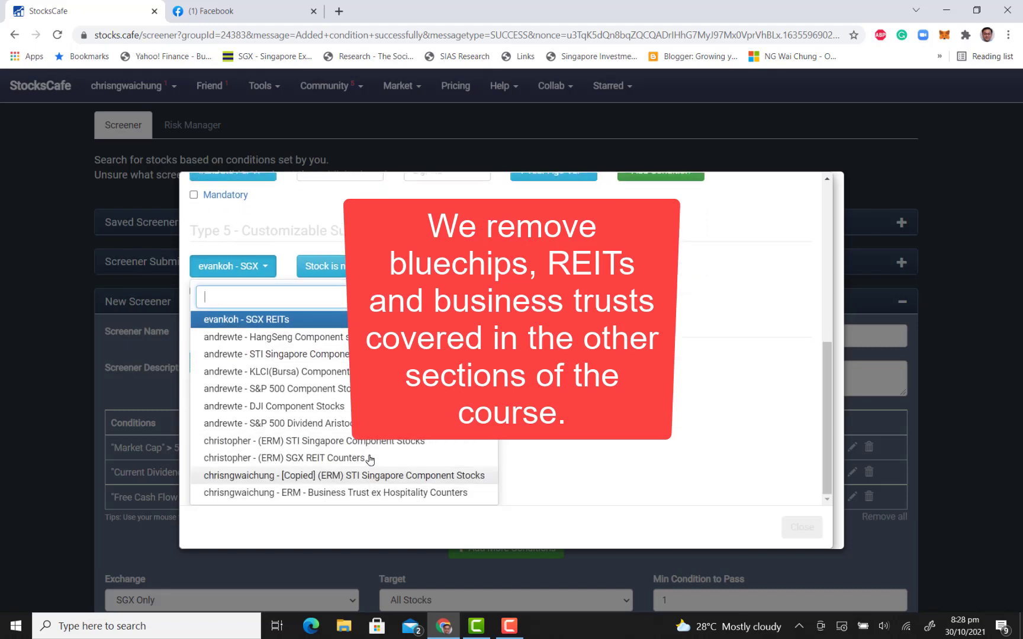
pyautogui.click(369, 459)
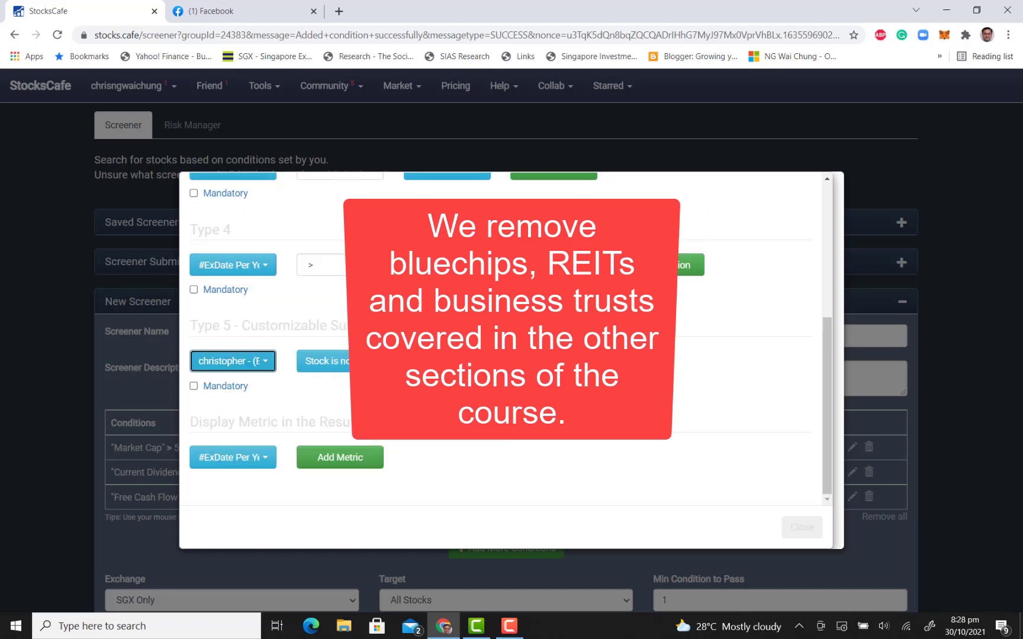
pyautogui.click(323, 361)
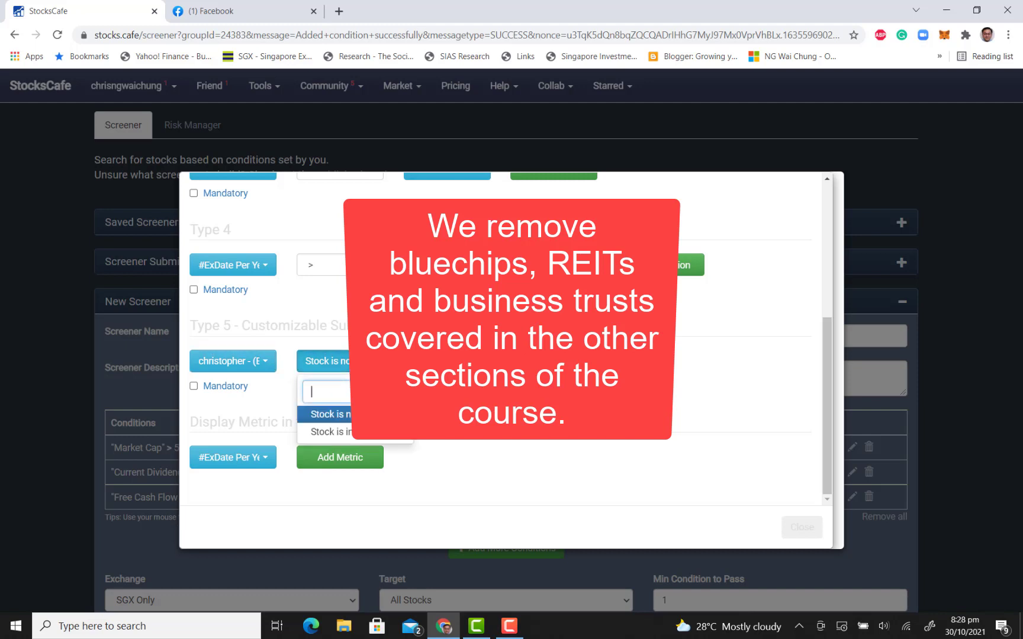
pyautogui.click(368, 414)
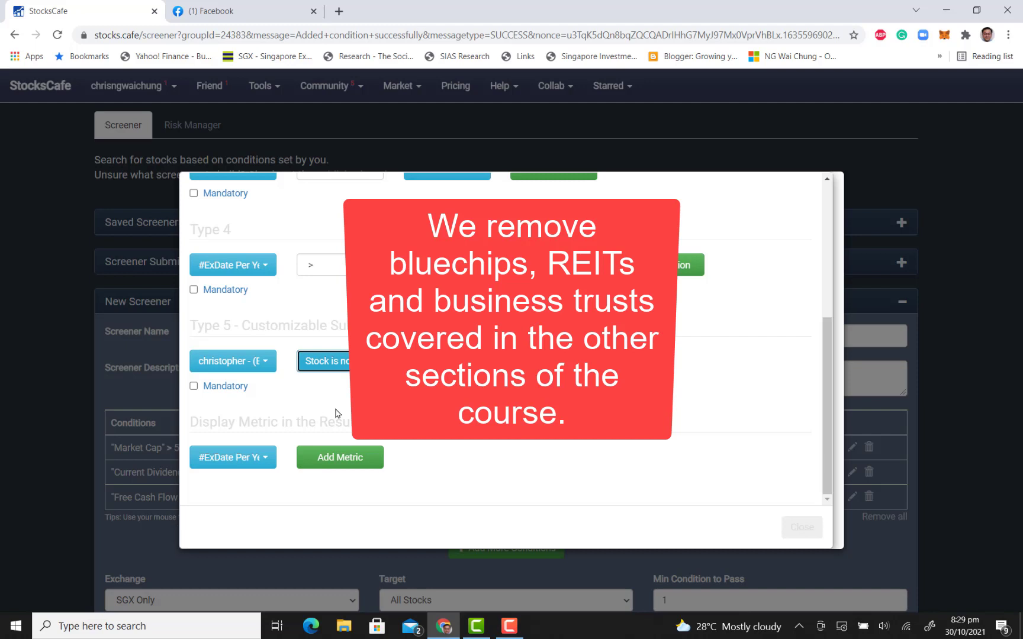
pyautogui.click(229, 386)
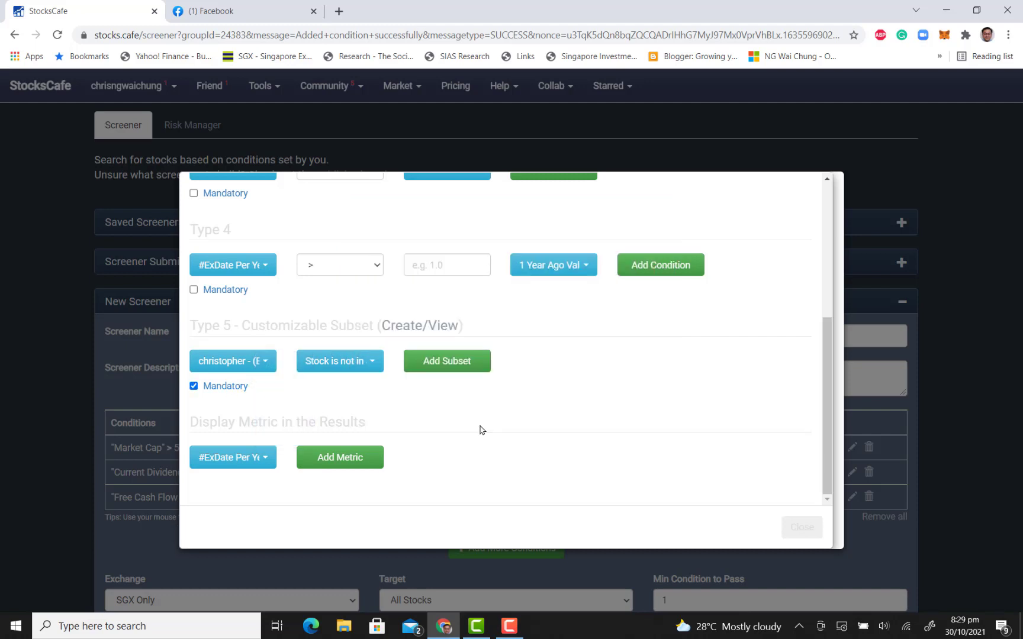
pyautogui.click(471, 368)
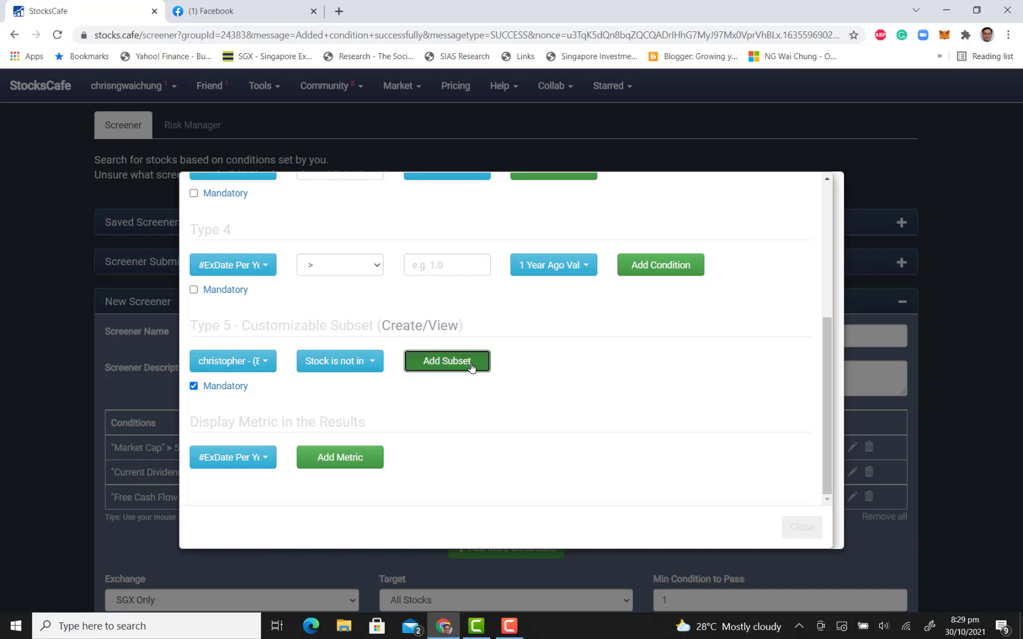
# Add another mandatory Type 5 subset condition that the stock is not in "(ERM) SGX REIT Counters"
pyautogui.scroll(-5, 472, 367)
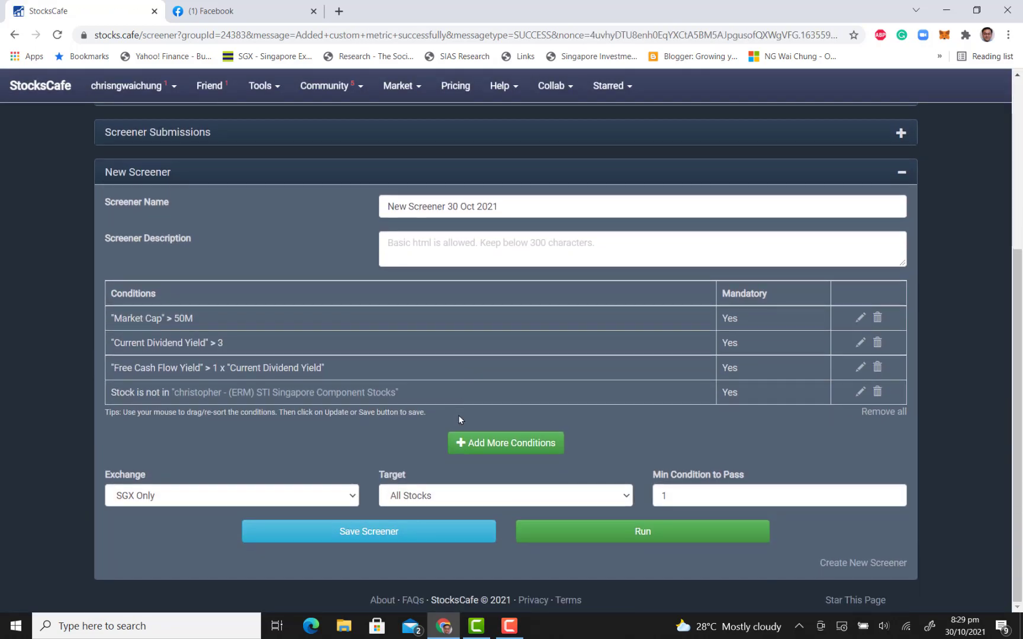
pyautogui.click(499, 450)
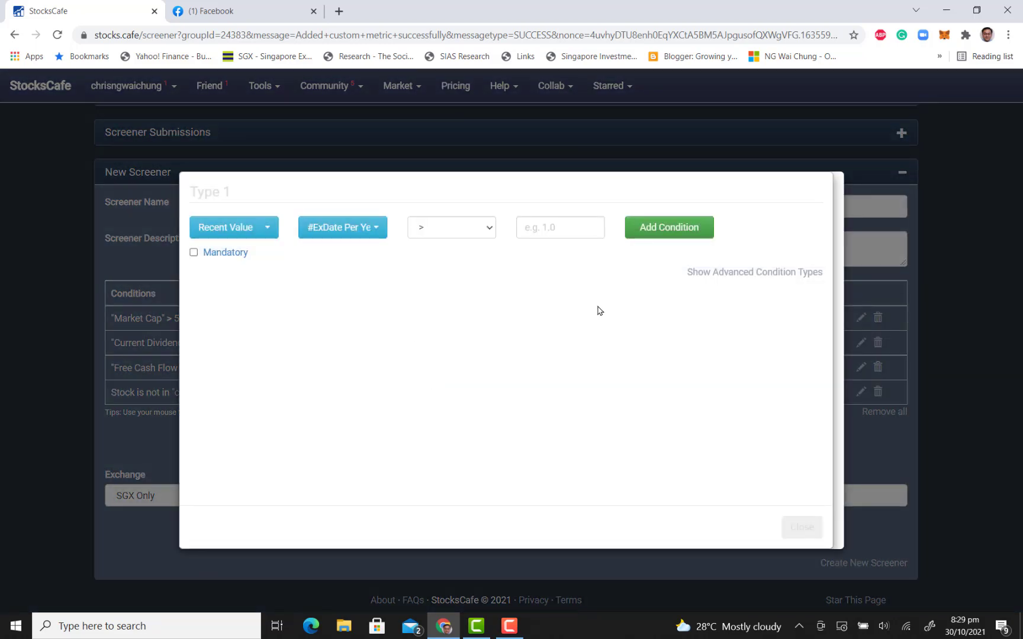
pyautogui.click(734, 277)
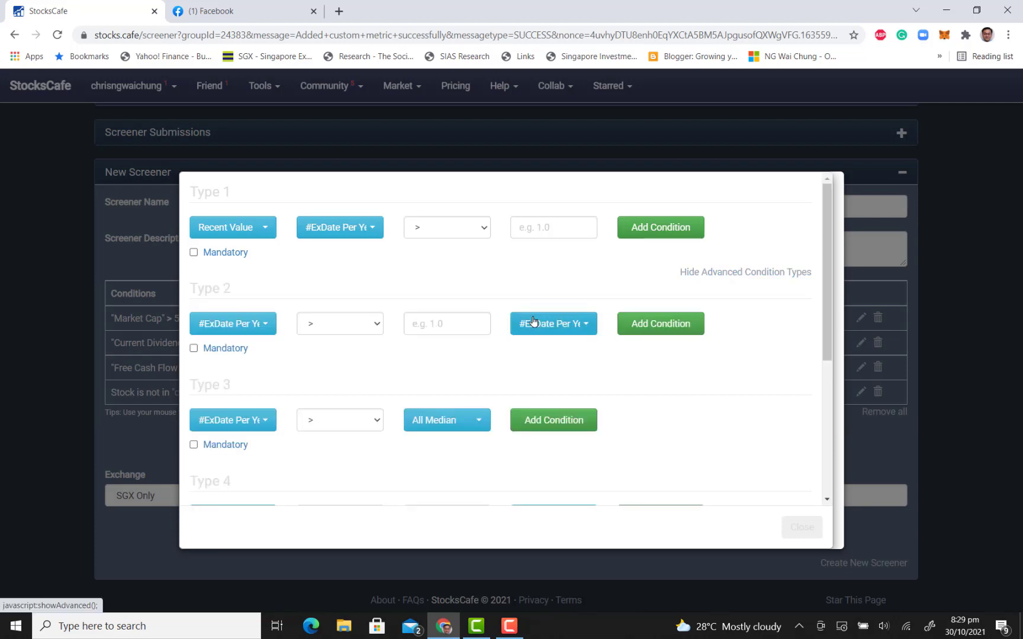
pyautogui.scroll(-5, 532, 321)
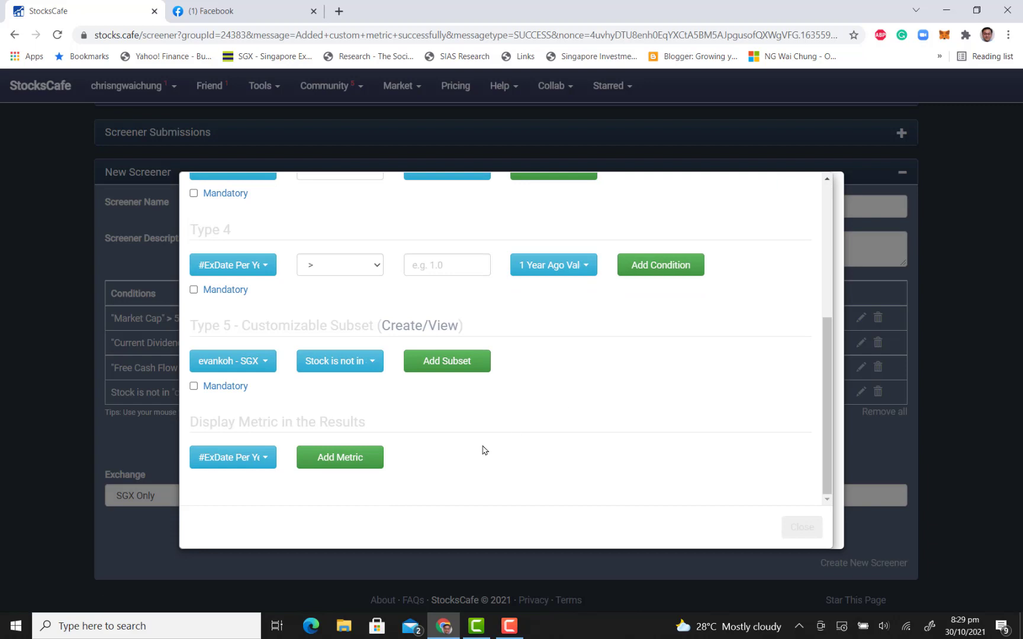
pyautogui.click(264, 363)
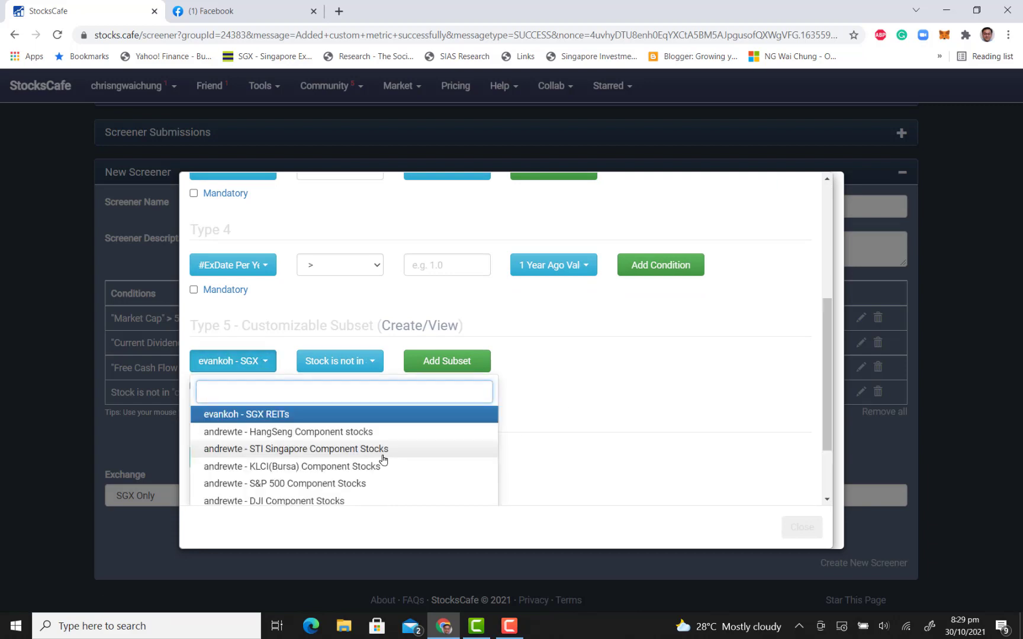
pyautogui.scroll(-2, 381, 450)
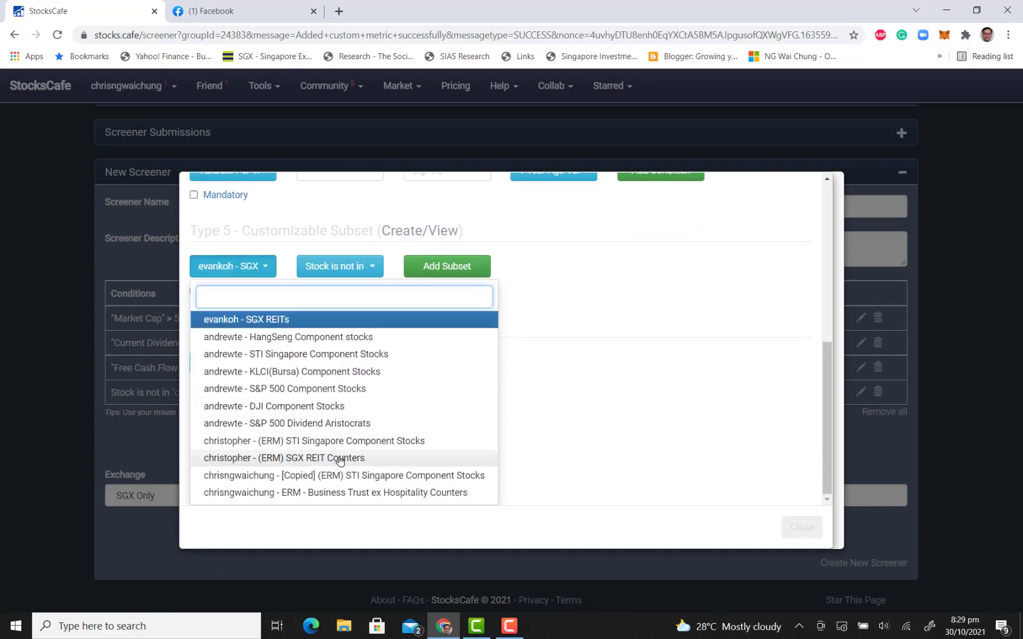
pyautogui.click(339, 461)
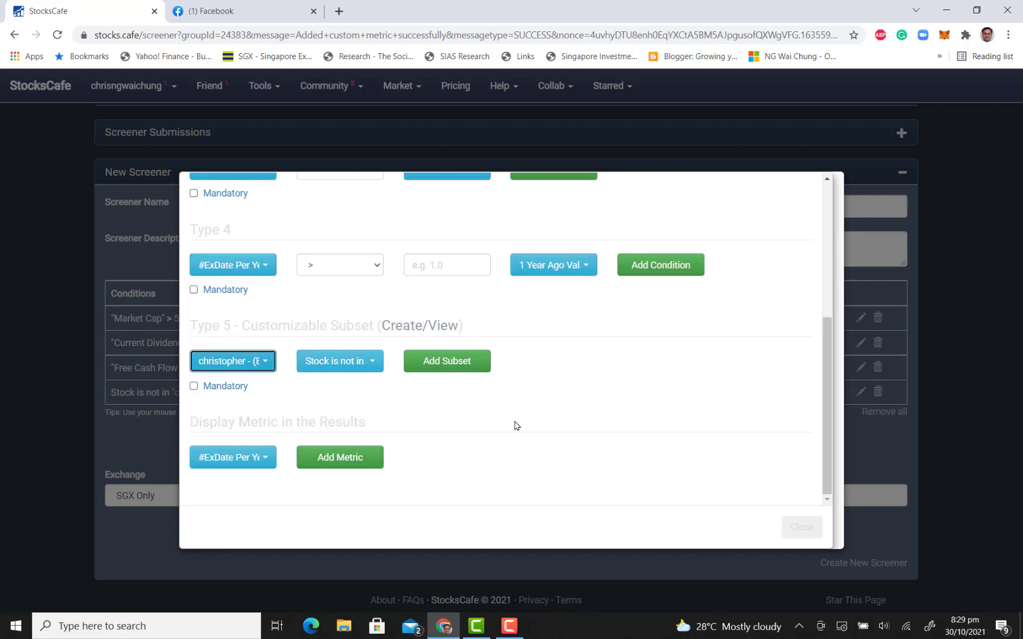
pyautogui.click(194, 386)
pyautogui.click(436, 370)
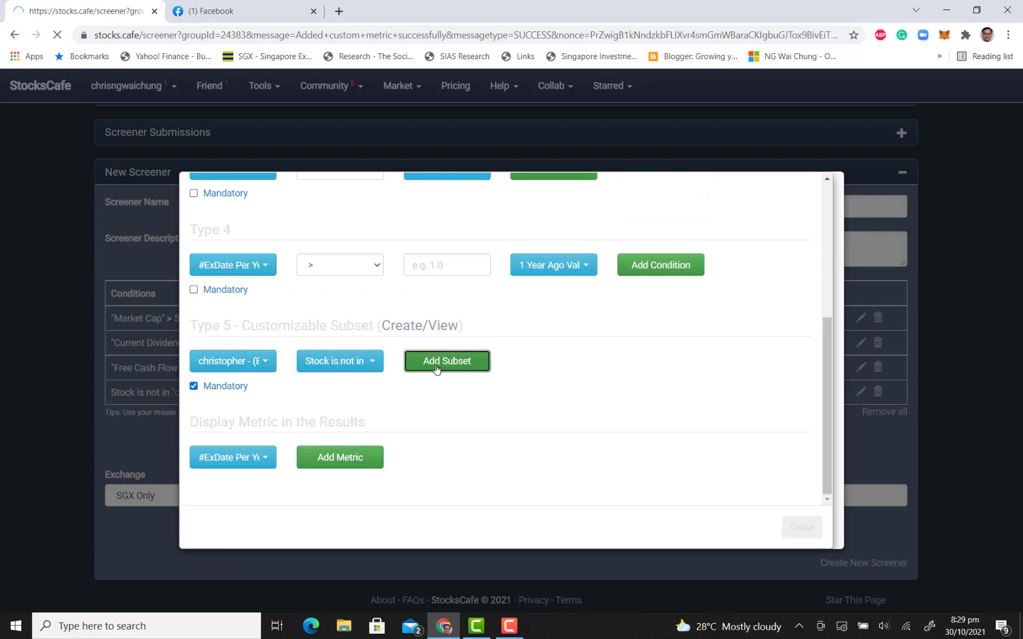
# Add a mandatory Type 5 subset condition that the stock is not in "ERM - Business Trust ex Hospitality Counters"
pyautogui.scroll(-5, 431, 335)
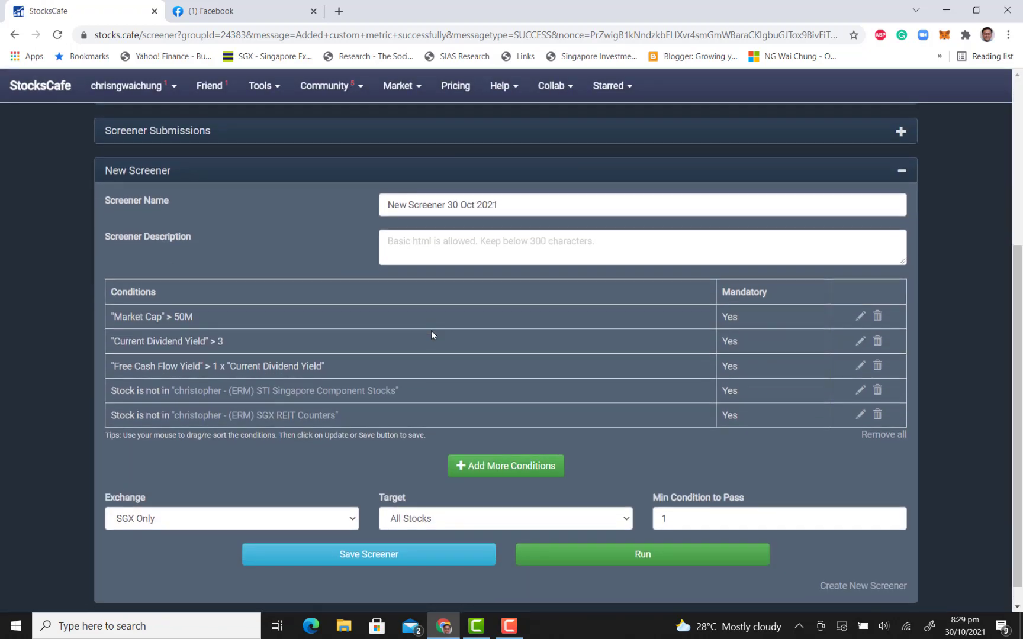
pyautogui.click(537, 467)
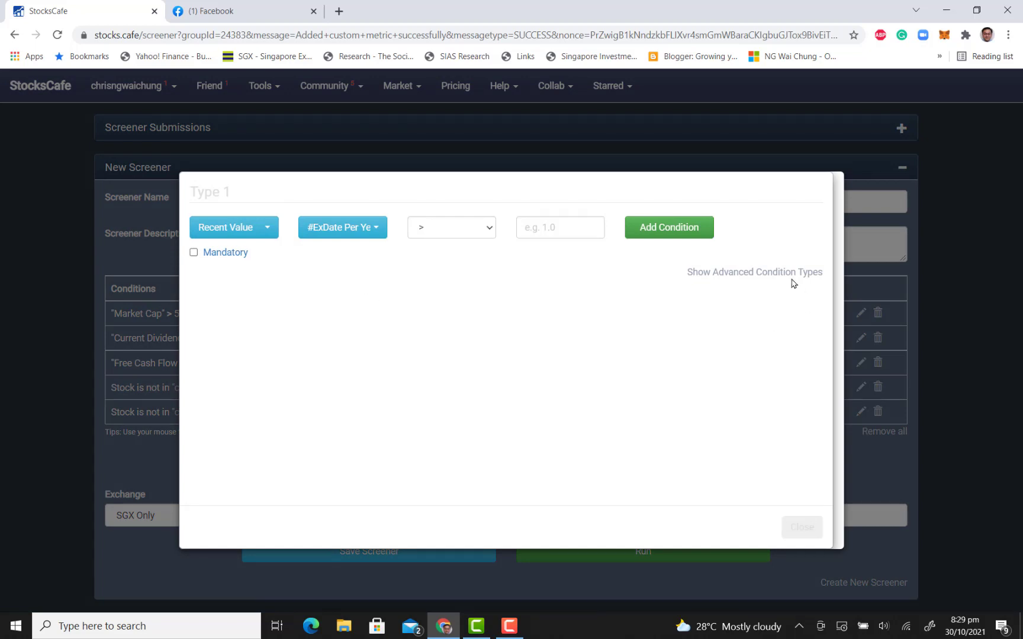
pyautogui.click(788, 276)
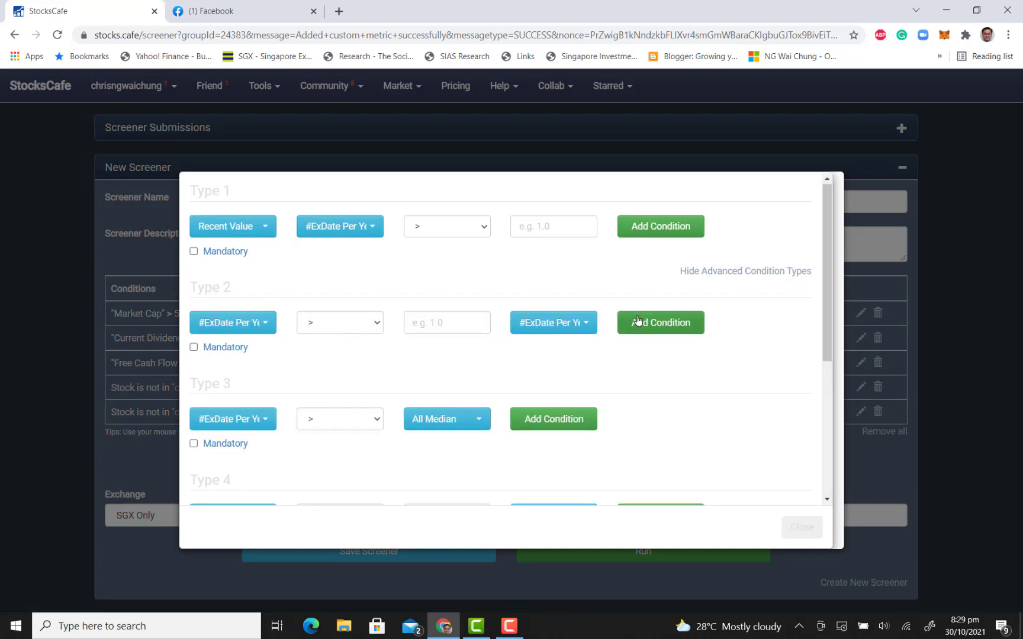
pyautogui.scroll(-5, 634, 323)
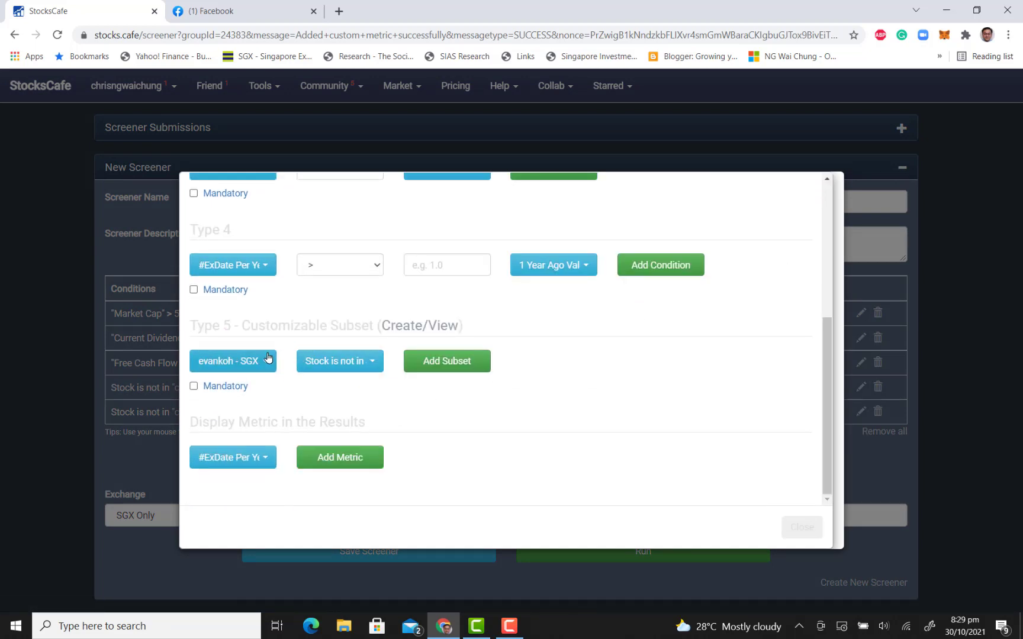
pyautogui.click(233, 361)
pyautogui.scroll(-2, 349, 464)
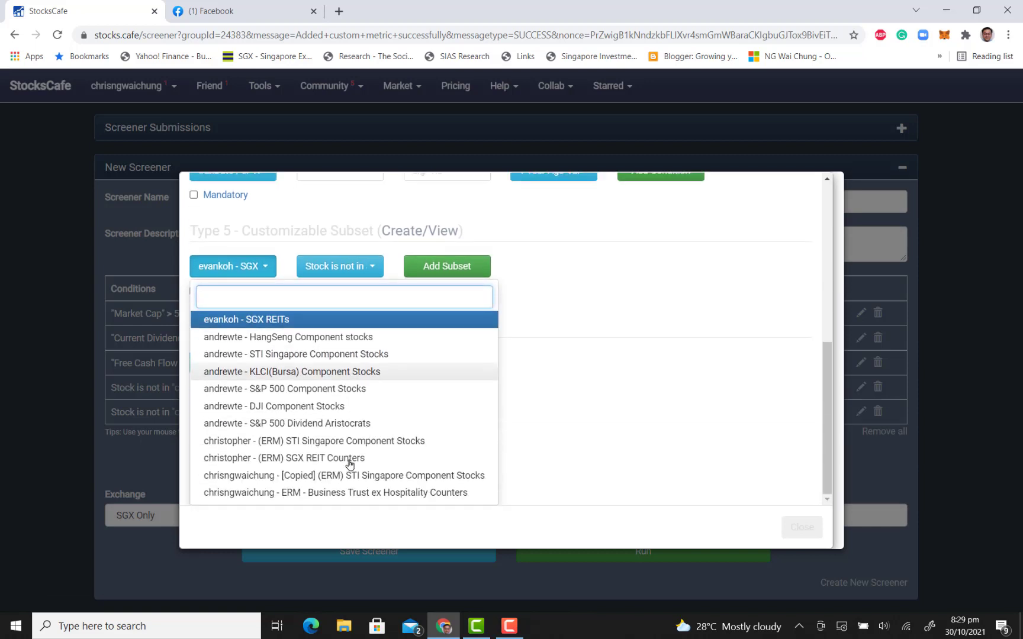
pyautogui.click(362, 493)
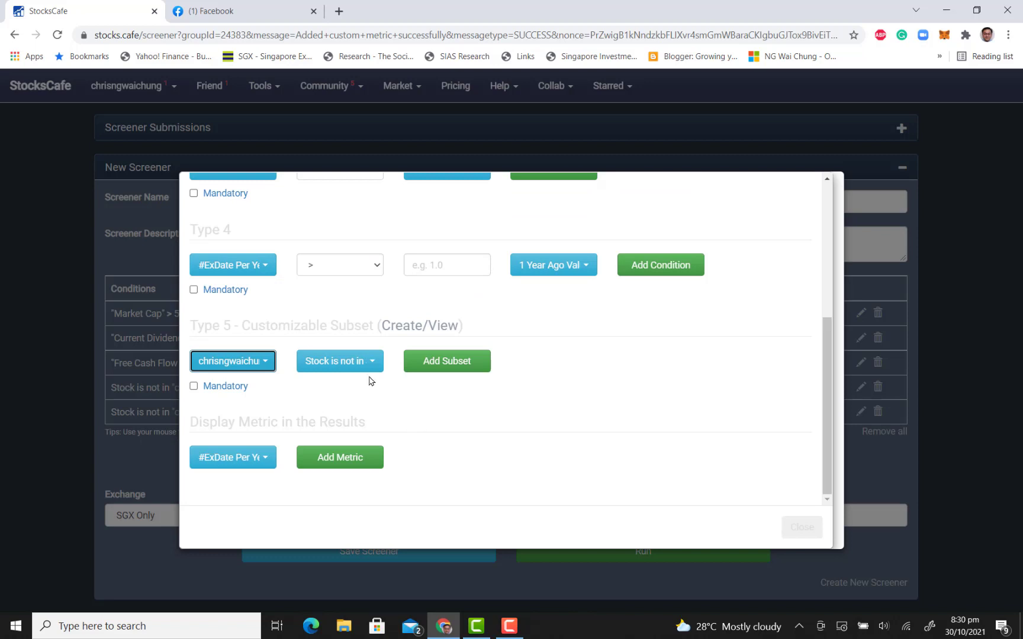
pyautogui.click(219, 386)
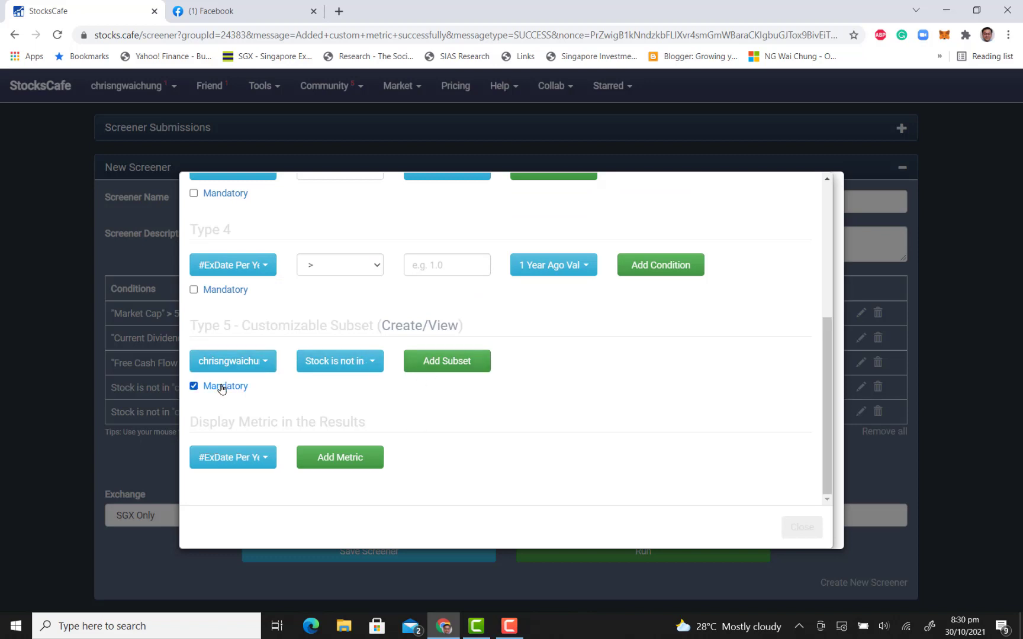
pyautogui.click(465, 372)
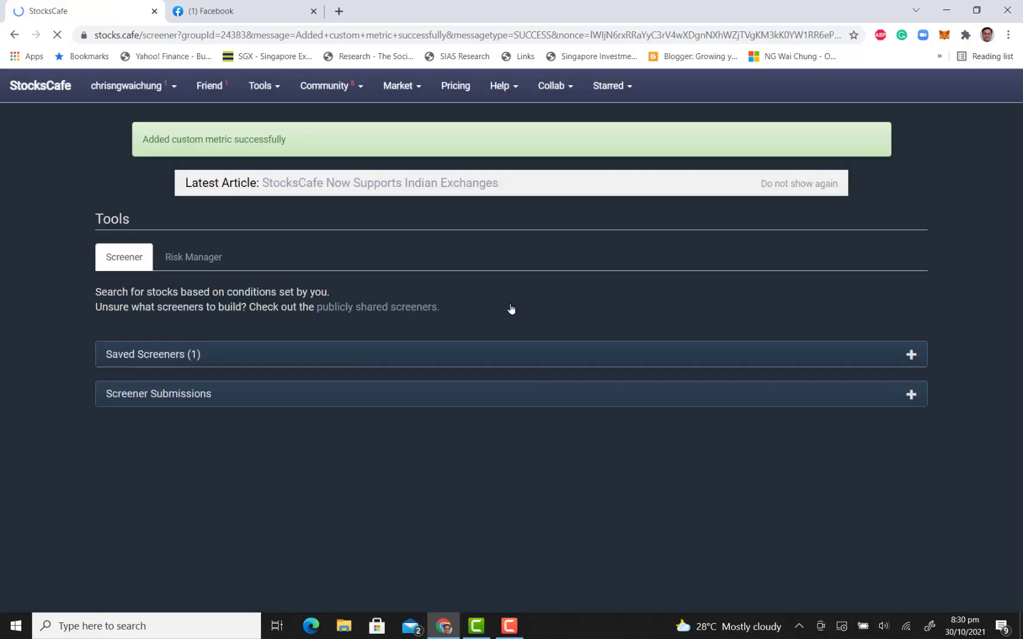
# Replace the screener name with "ERM backtester screen" and save the screener
pyautogui.scroll(-4, 512, 308)
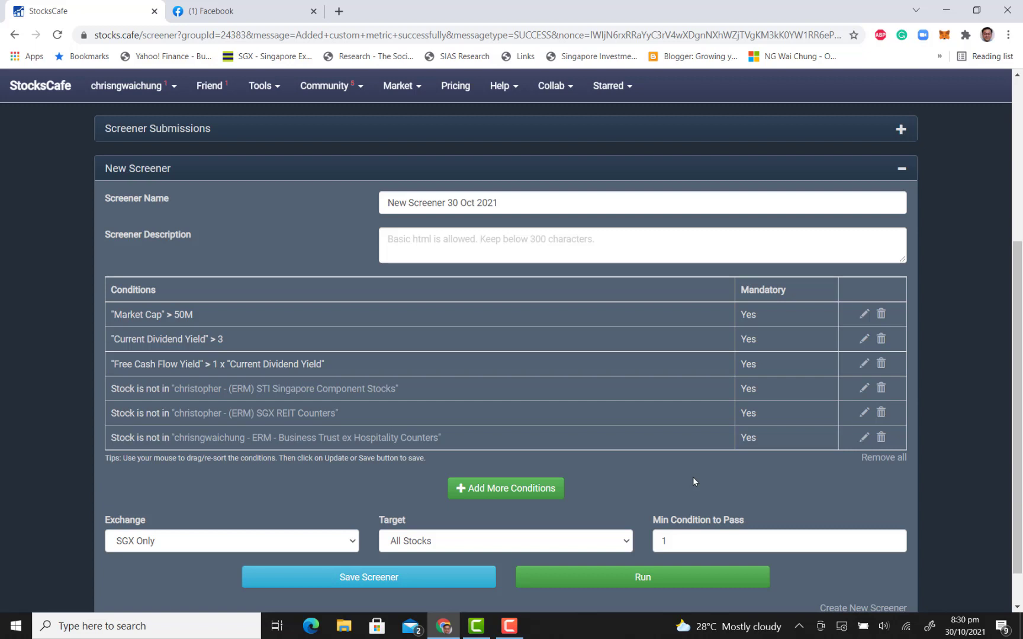
pyautogui.doubleClick(561, 202)
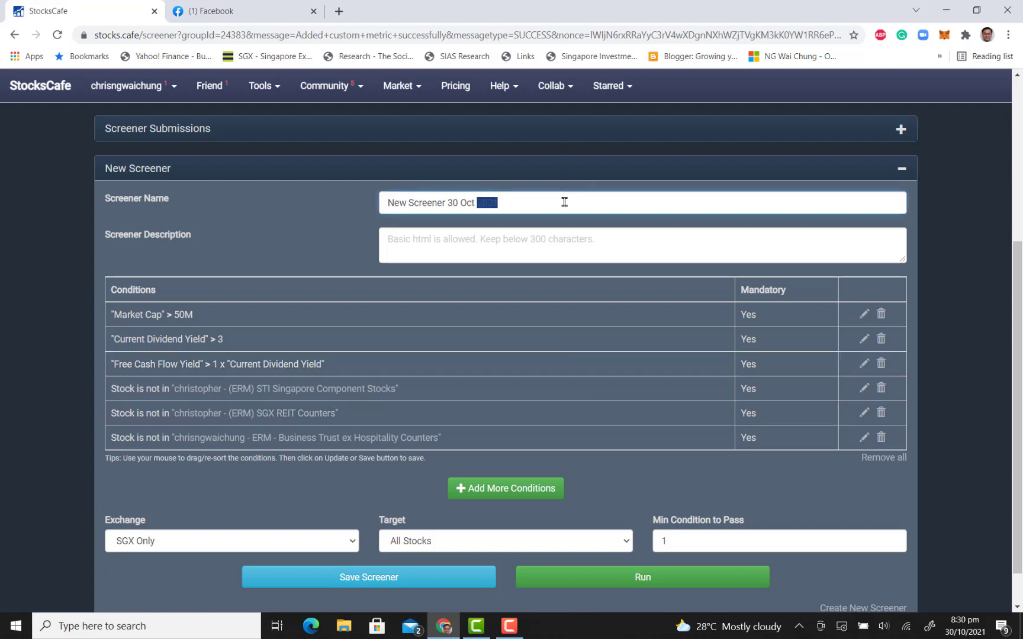
pyautogui.hotkey('ctrl', 'a')
pyautogui.write('ERM')
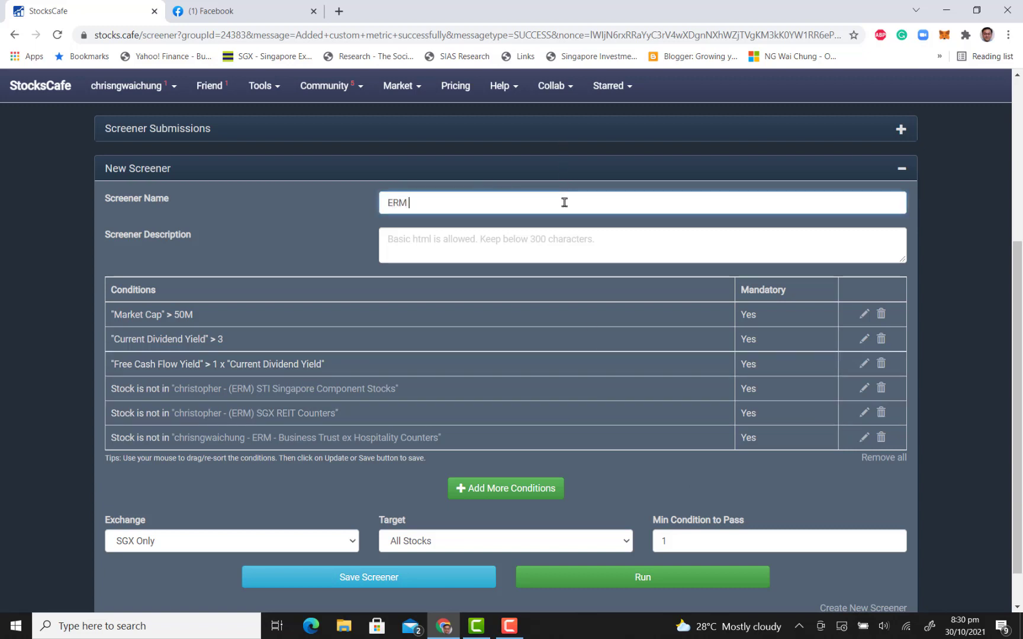
pyautogui.write(' screen')
pyautogui.press('Left')
pyautogui.press('Left')
pyautogui.press('Left')
pyautogui.press('Left')
pyautogui.press('Left')
pyautogui.press('Left')
pyautogui.write('backtester')
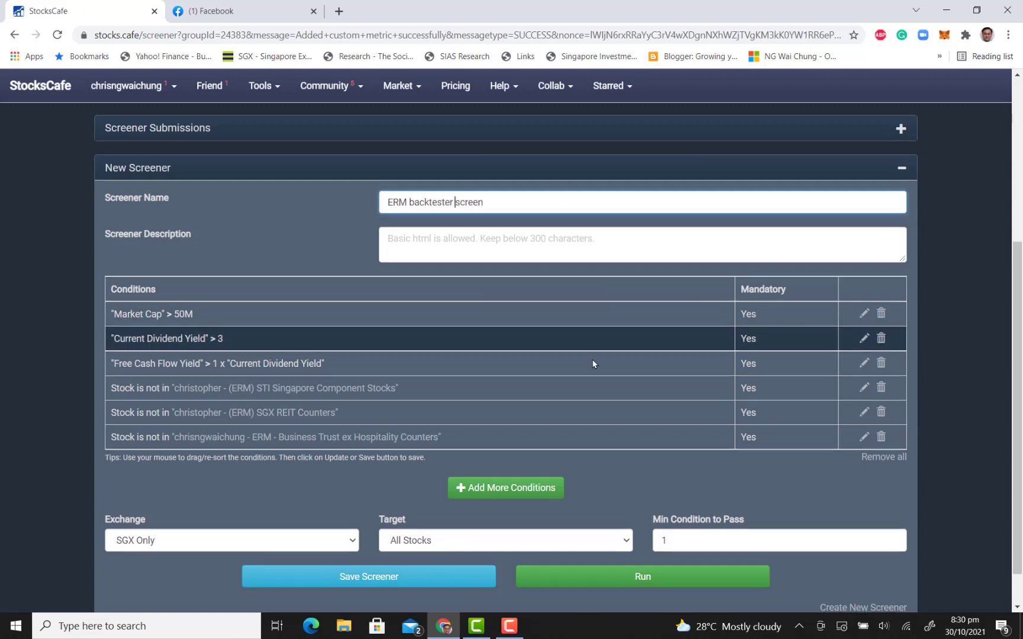
pyautogui.scroll(-1, 592, 358)
pyautogui.click(435, 531)
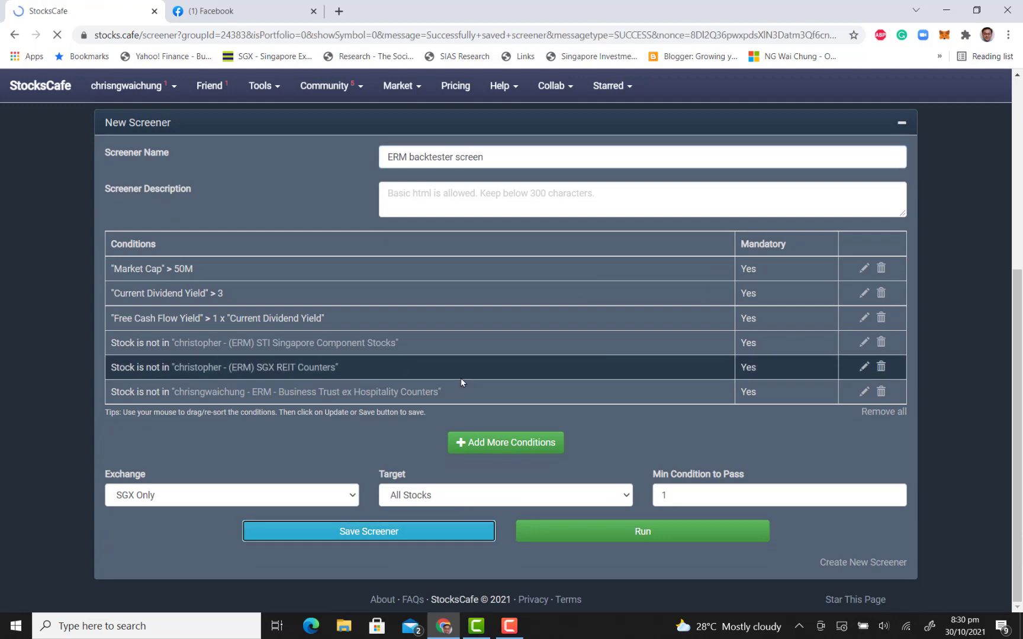
# Review the current screener's conditions and expand the list of saved screeners
pyautogui.scroll(-2, 485, 214)
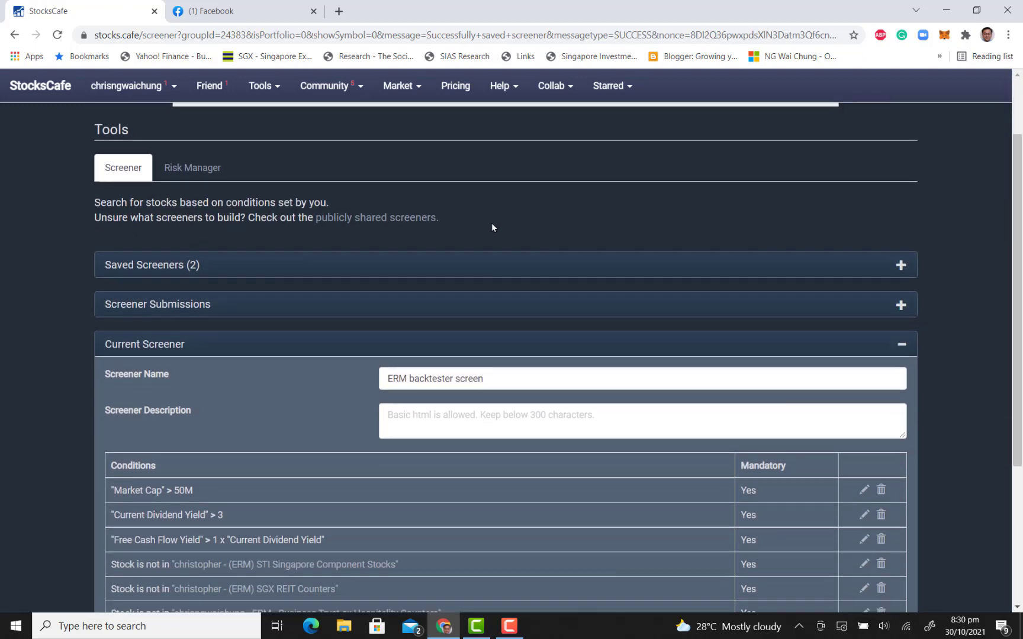
pyautogui.scroll(-3, 498, 230)
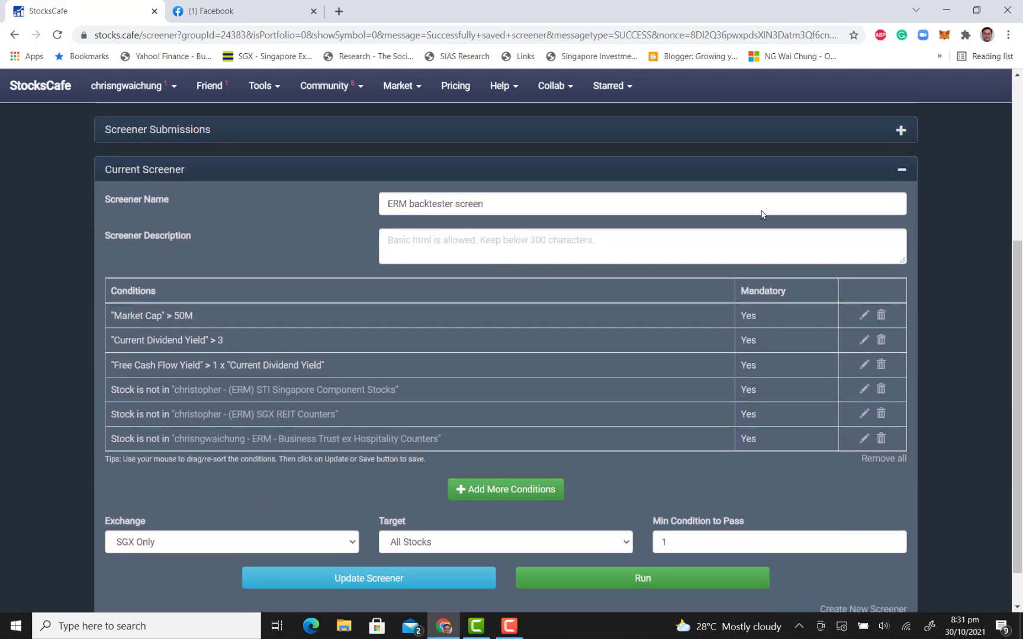
pyautogui.scroll(5, 792, 213)
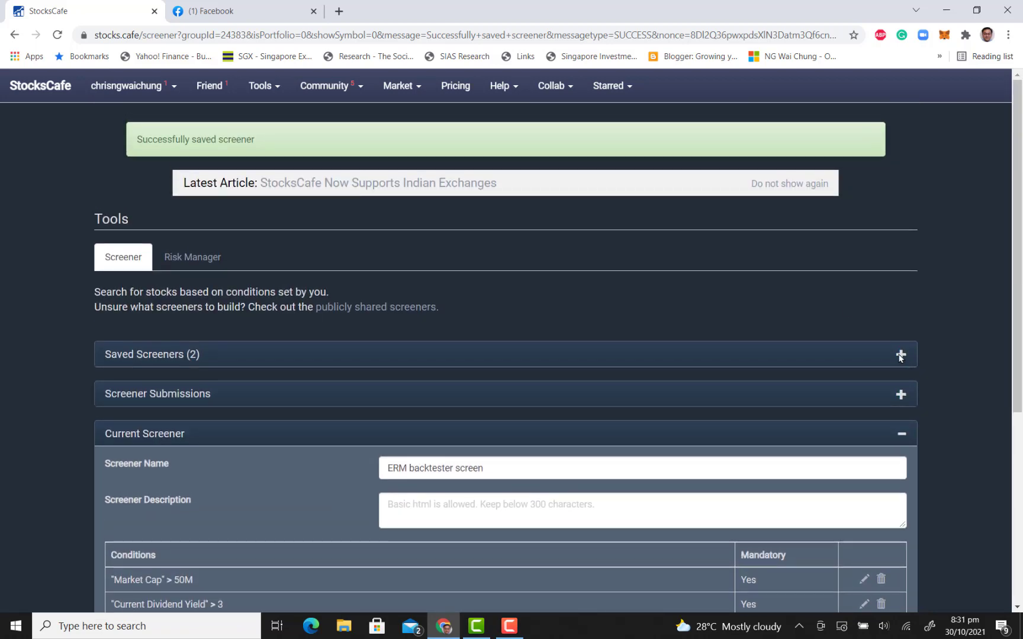
pyautogui.click(900, 355)
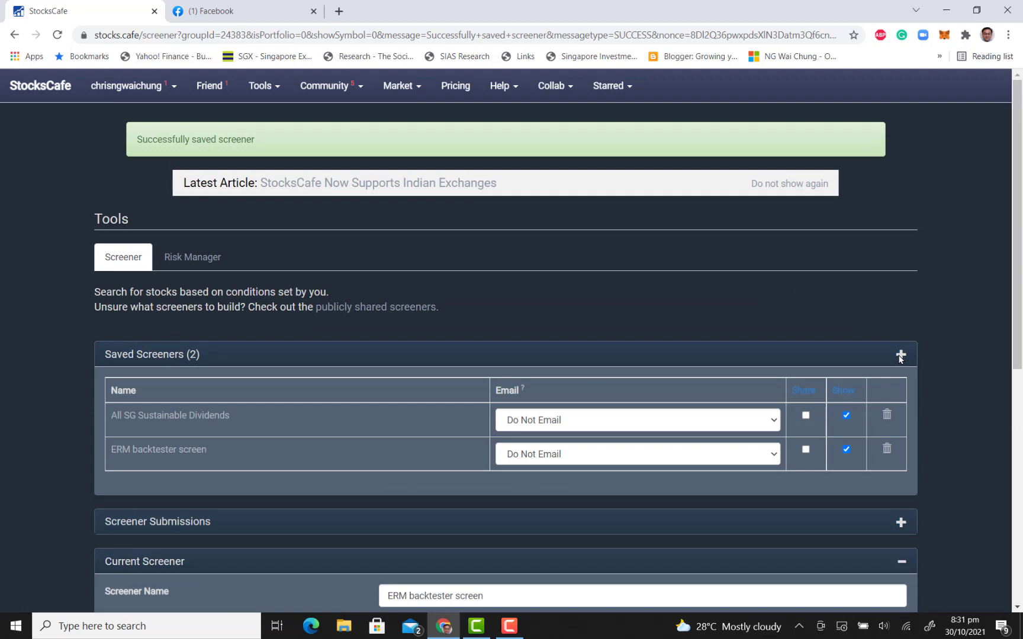
# Run the saved "ERM backtester screen" on all SGX stocks
pyautogui.scroll(-5, 572, 258)
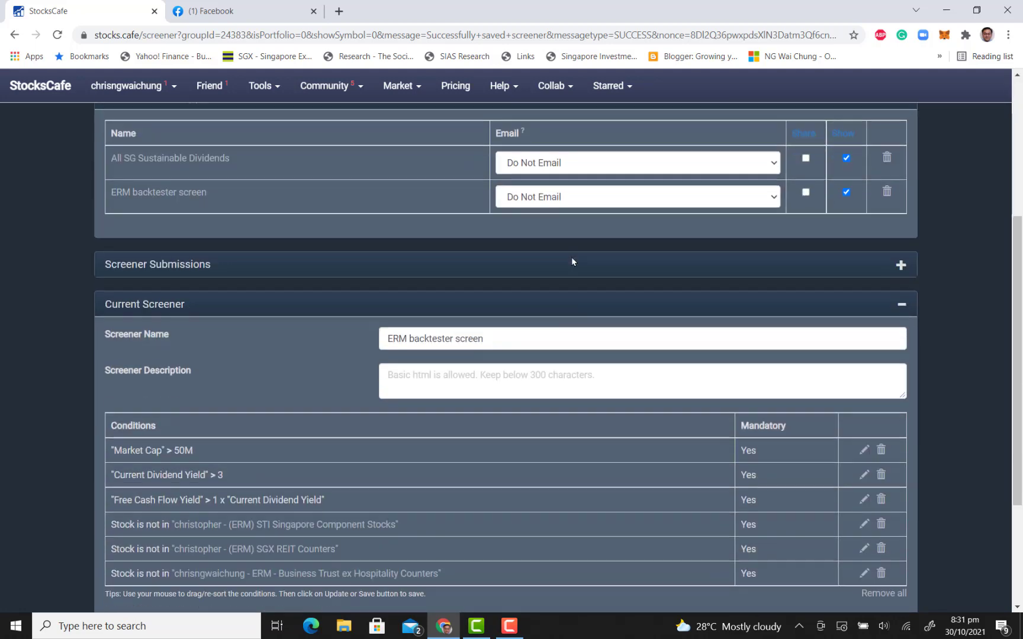
pyautogui.scroll(-3, 572, 259)
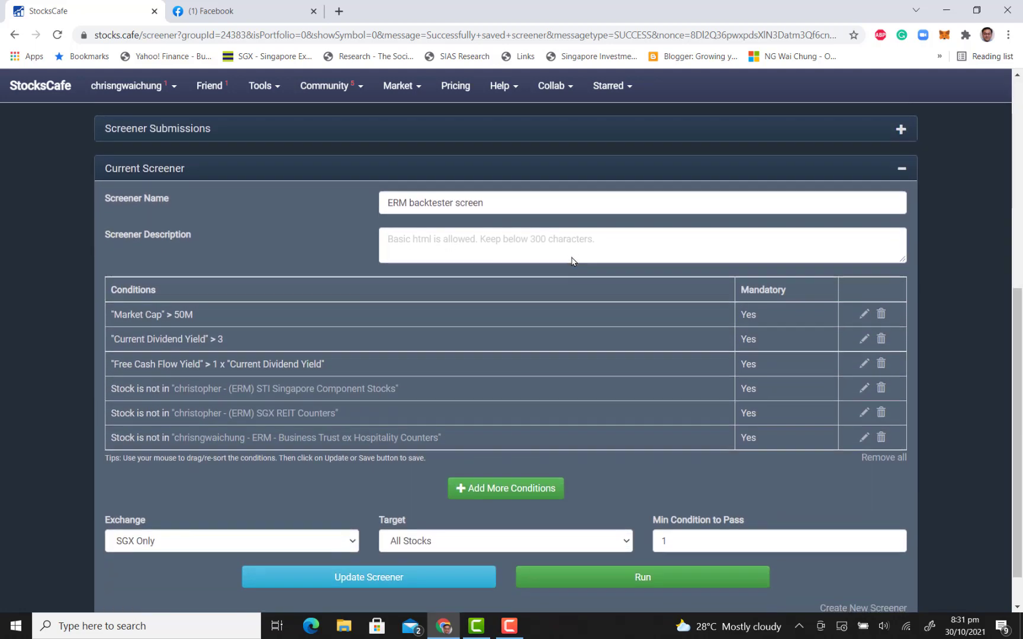
pyautogui.scroll(-2, 572, 261)
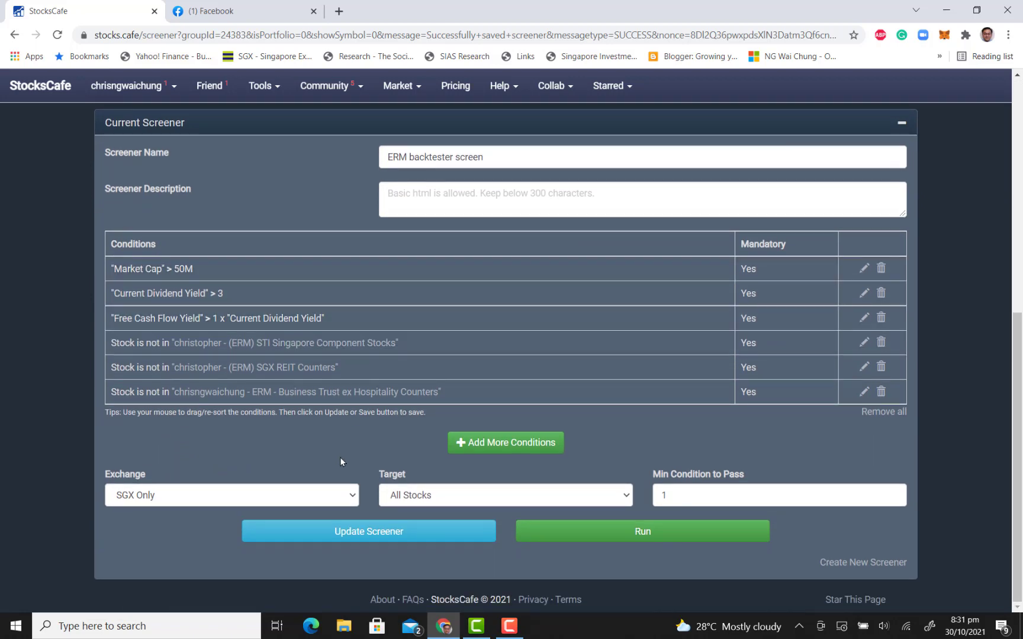
pyautogui.click(352, 497)
pyautogui.click(351, 498)
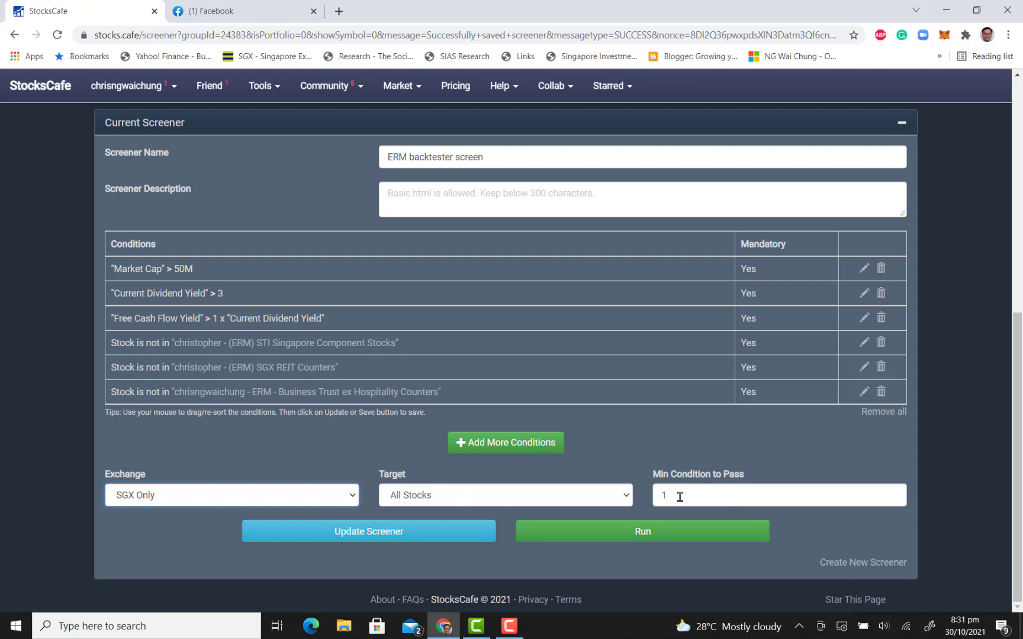
pyautogui.click(685, 538)
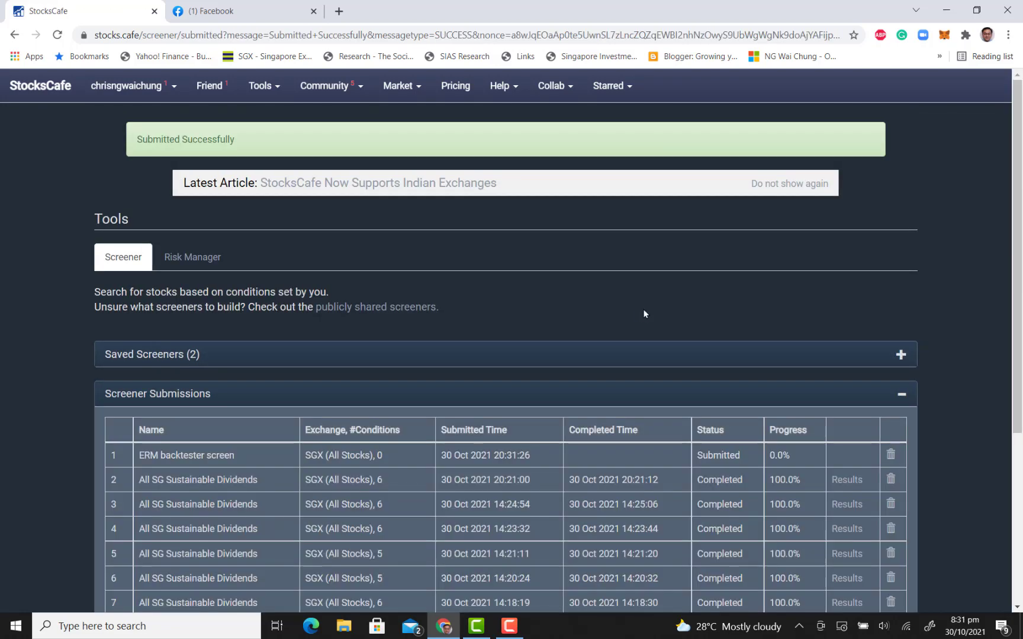
# Refresh the screener submissions and open the results of the "ERM backtester screen" run
pyautogui.scroll(-3, 644, 314)
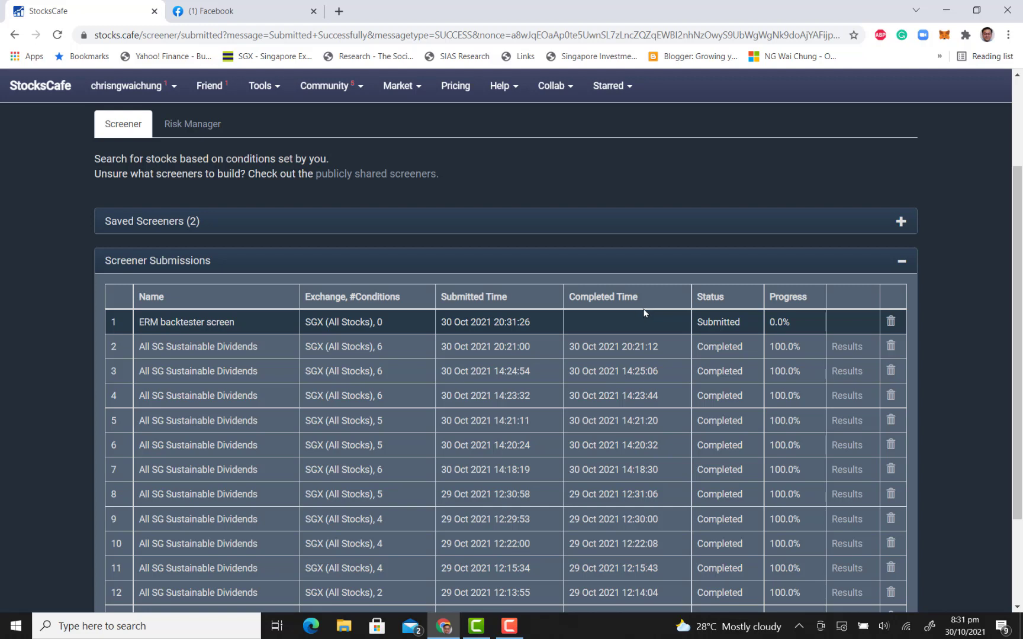
pyautogui.click(58, 37)
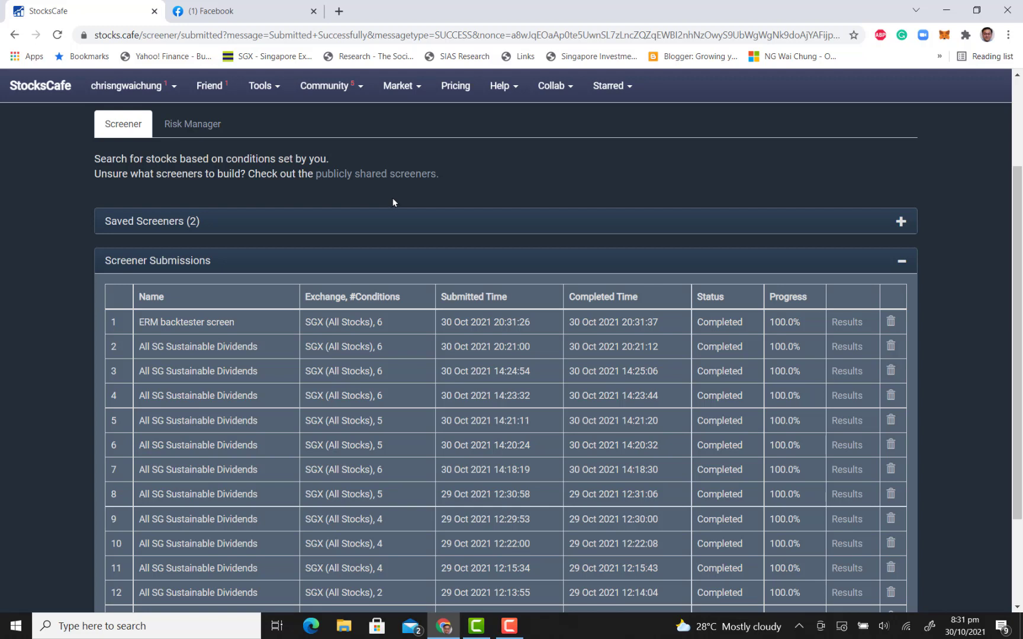
pyautogui.click(845, 323)
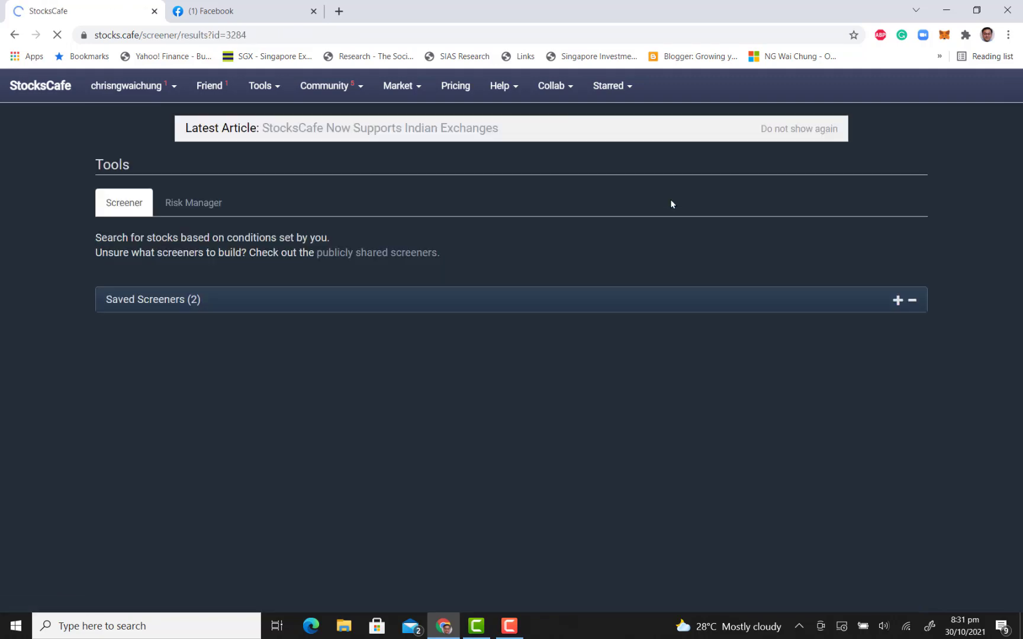
# Sort the passed stocks in the screener results by current yield from highest to lowest
pyautogui.scroll(-5, 671, 201)
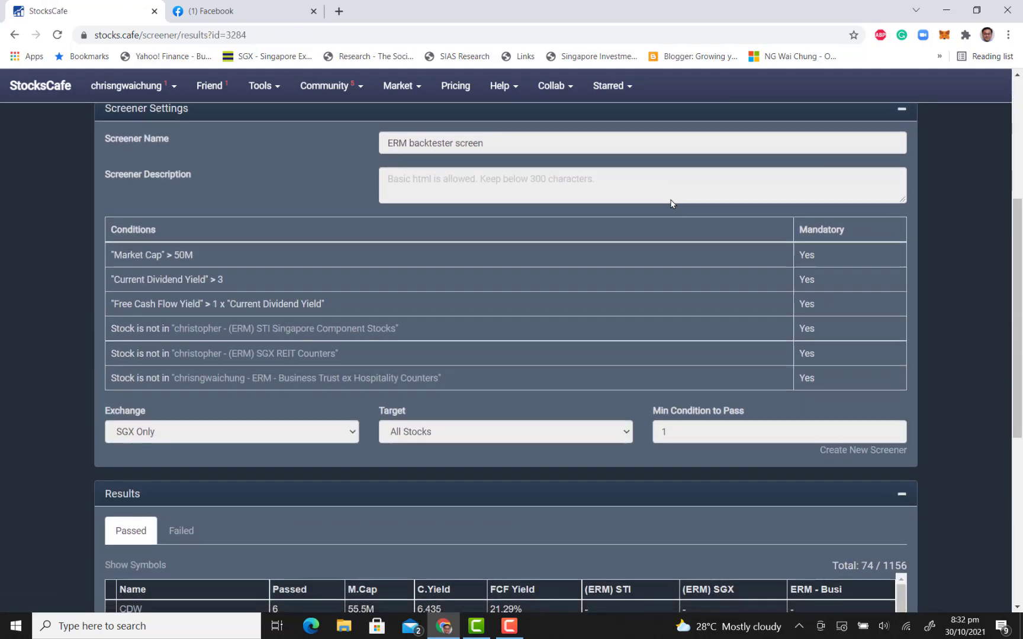
pyautogui.scroll(-6, 670, 203)
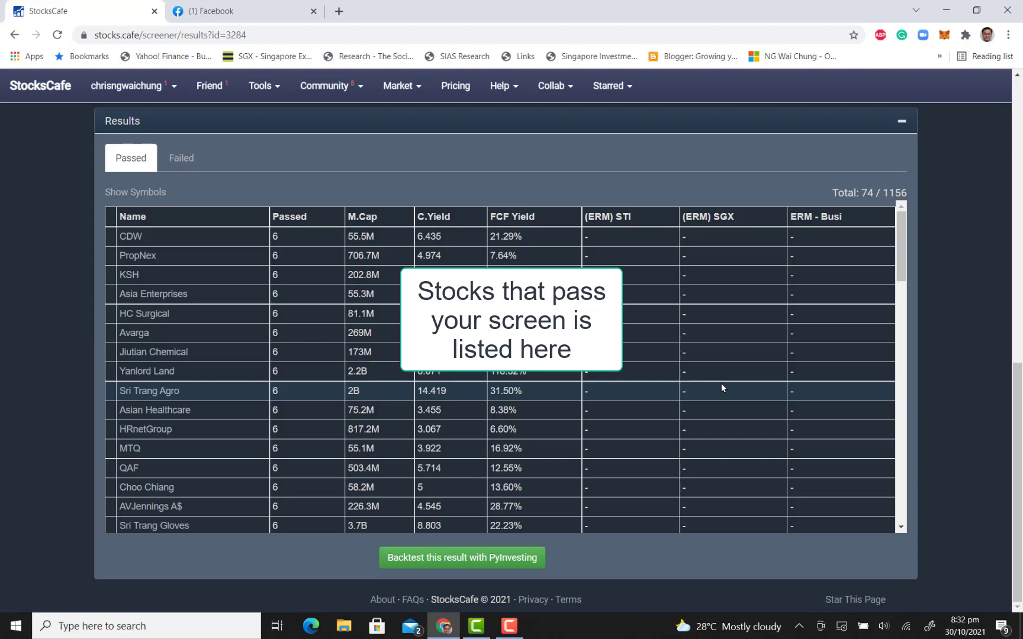
pyautogui.click(433, 218)
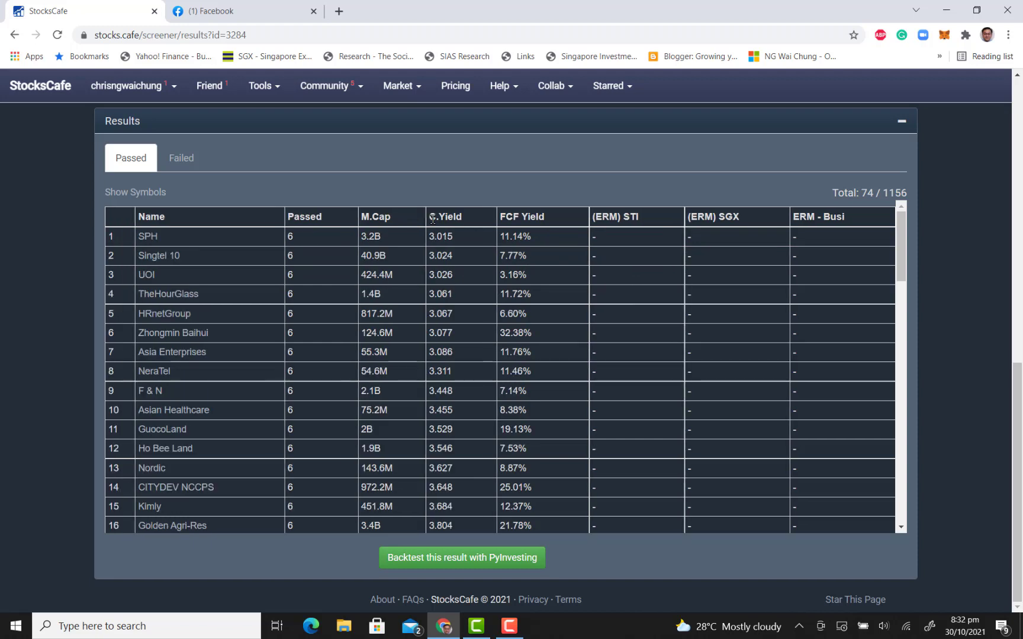
pyautogui.click(439, 219)
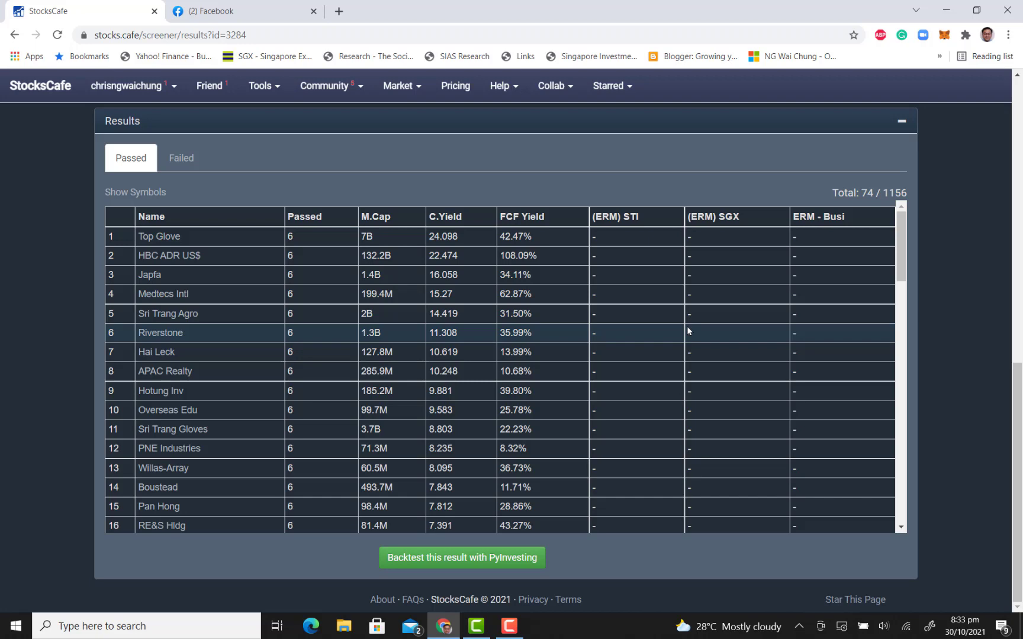
# Send the screener results to PyInvesting for backtesting and create a Fundamentals Backtest from them
pyautogui.click(517, 554)
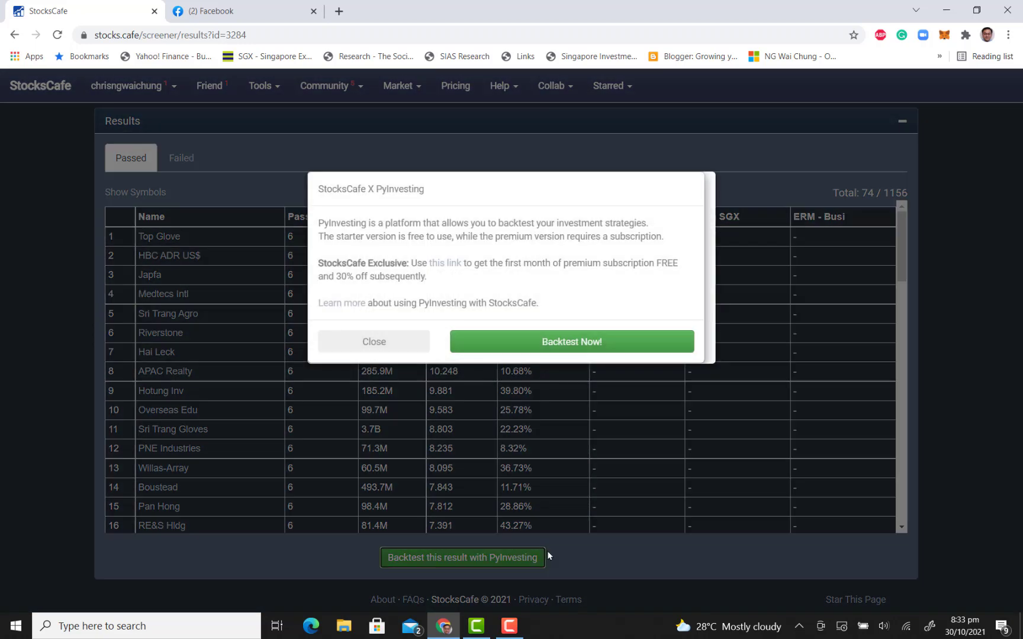
pyautogui.click(561, 343)
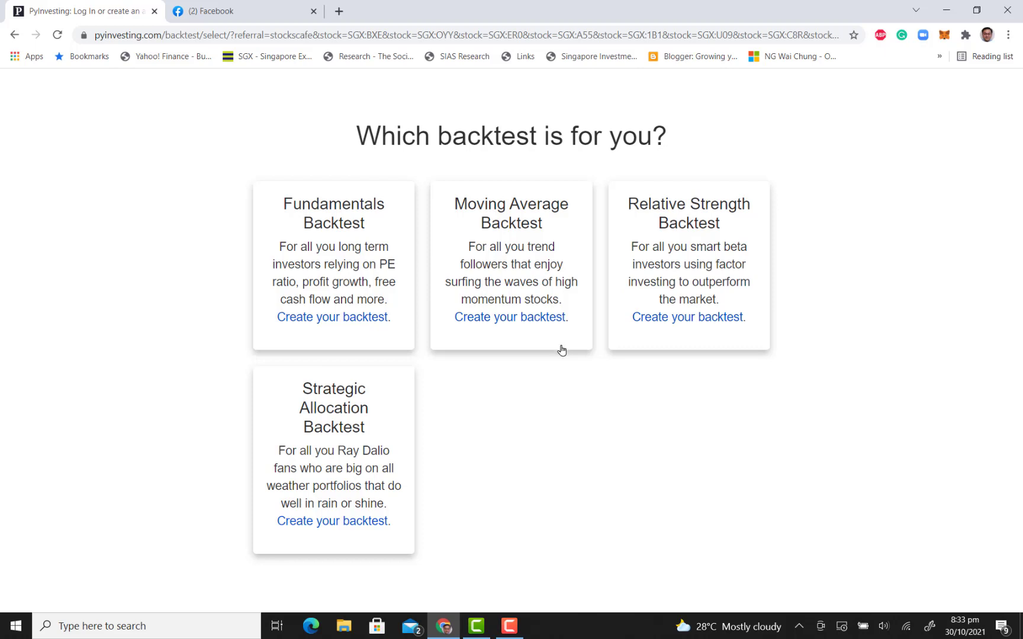
pyautogui.click(371, 315)
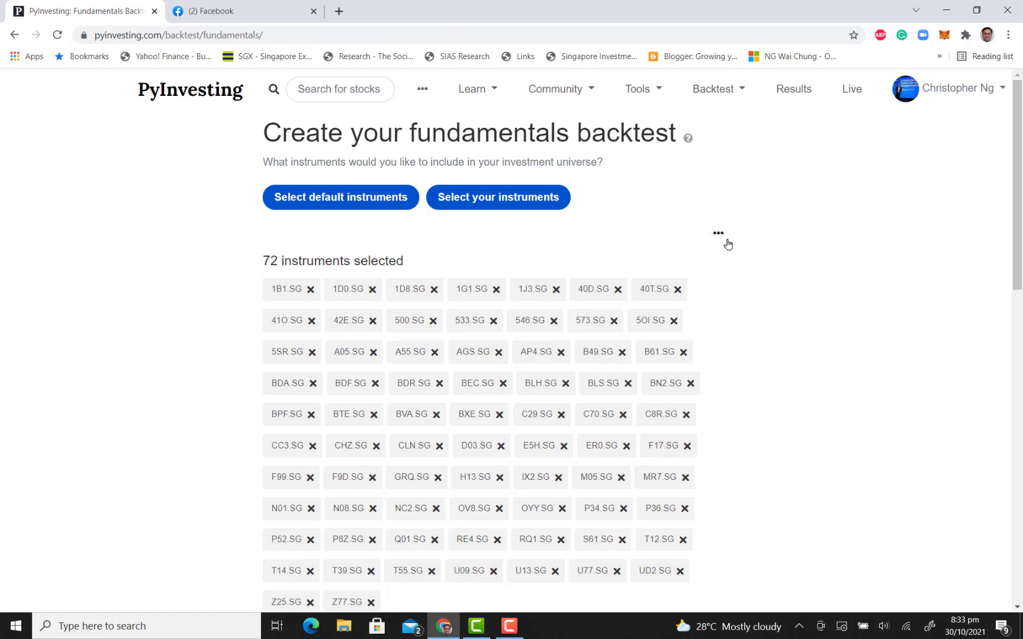
# Review the backtest's selected instruments, benchmark, signal weights and portfolio settings
pyautogui.scroll(-2, 726, 242)
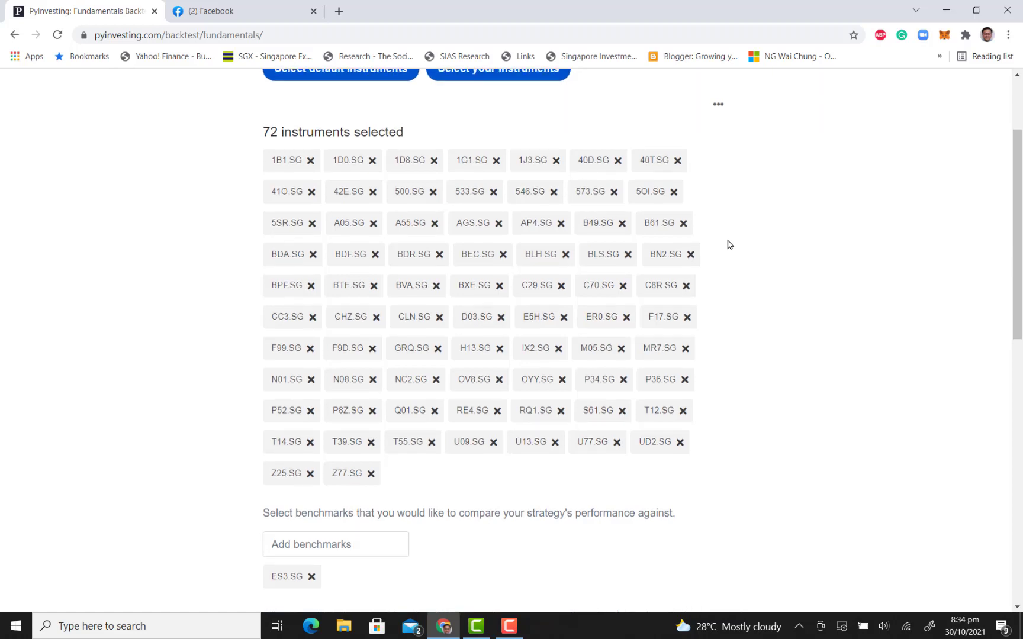
pyautogui.scroll(3, 730, 245)
pyautogui.scroll(-3, 729, 245)
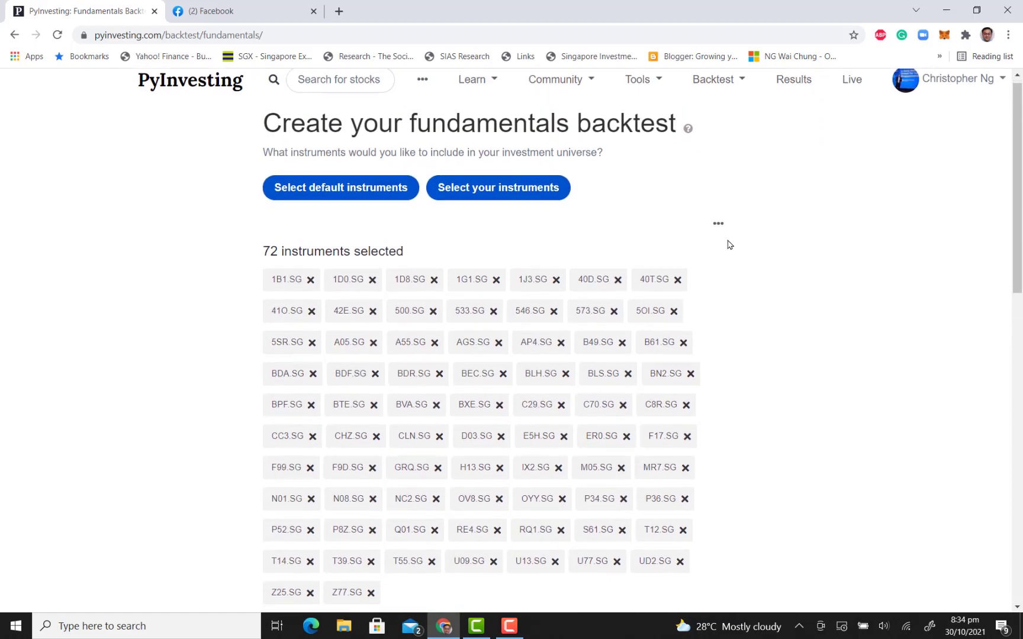
pyautogui.scroll(-5, 729, 245)
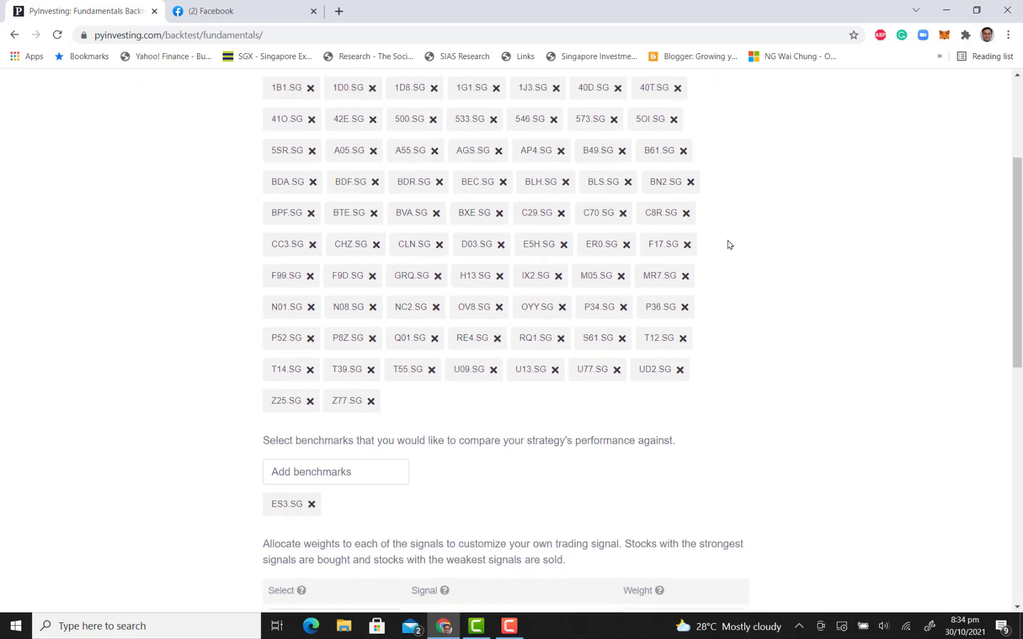
pyautogui.scroll(-3, 714, 239)
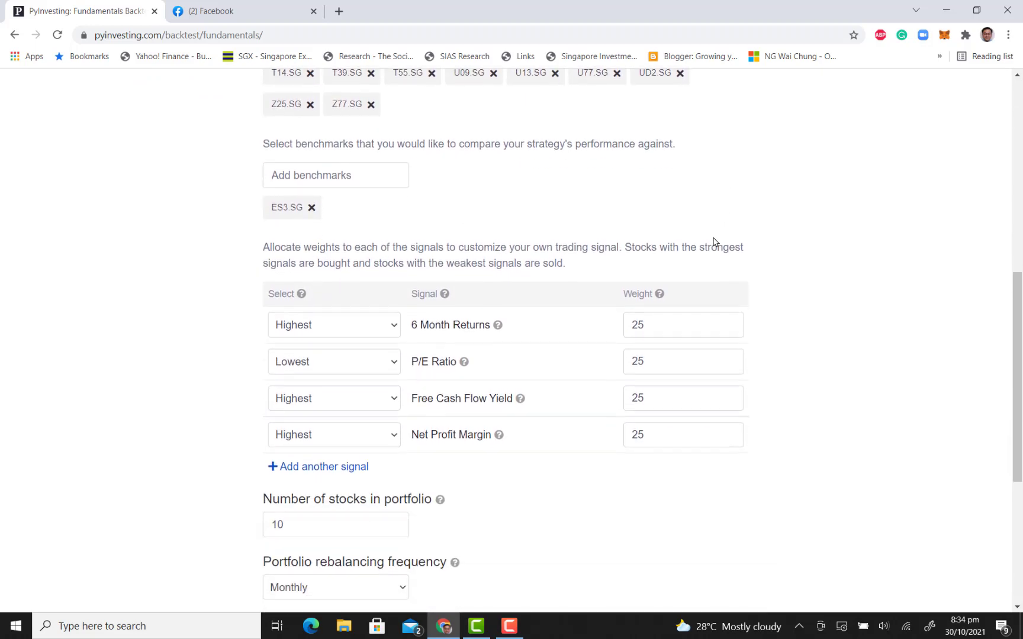
pyautogui.scroll(6, 704, 247)
pyautogui.scroll(5, 703, 247)
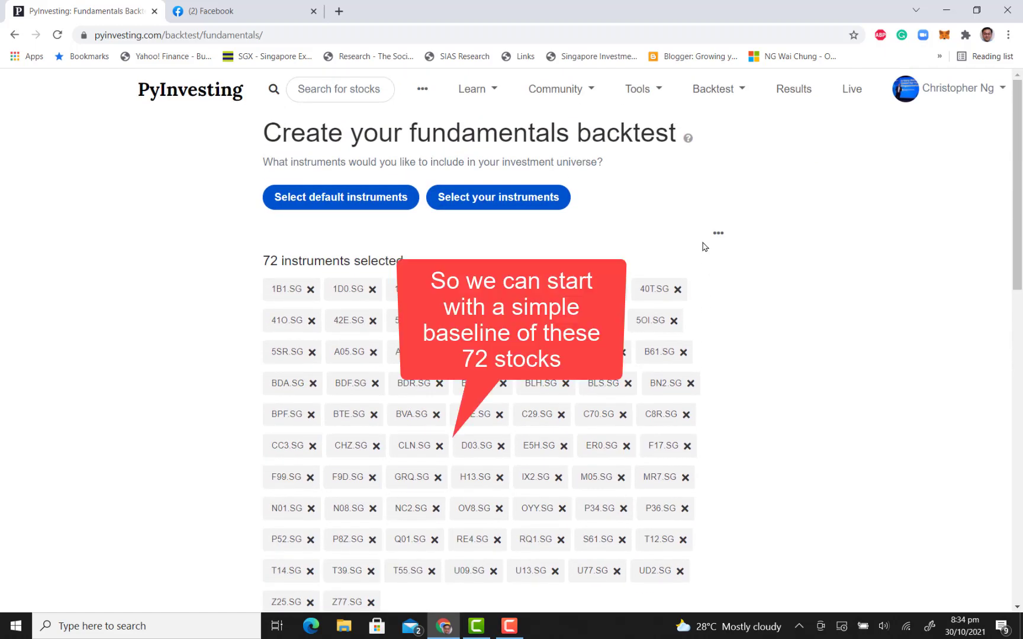
# Set the number of stocks in the backtest portfolio to 72
pyautogui.scroll(-6, 704, 247)
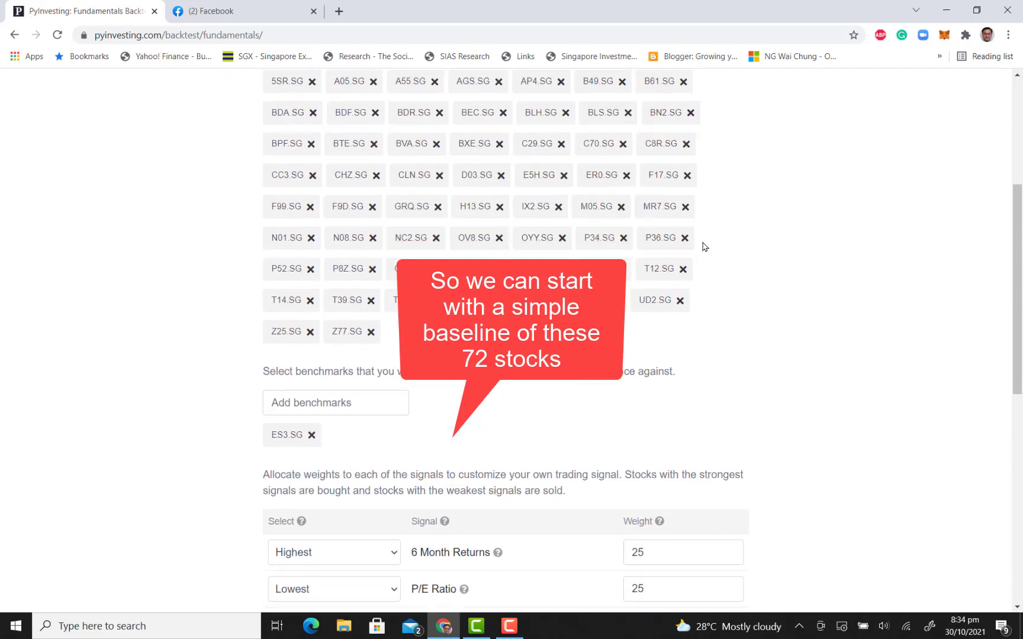
pyautogui.scroll(-5, 704, 247)
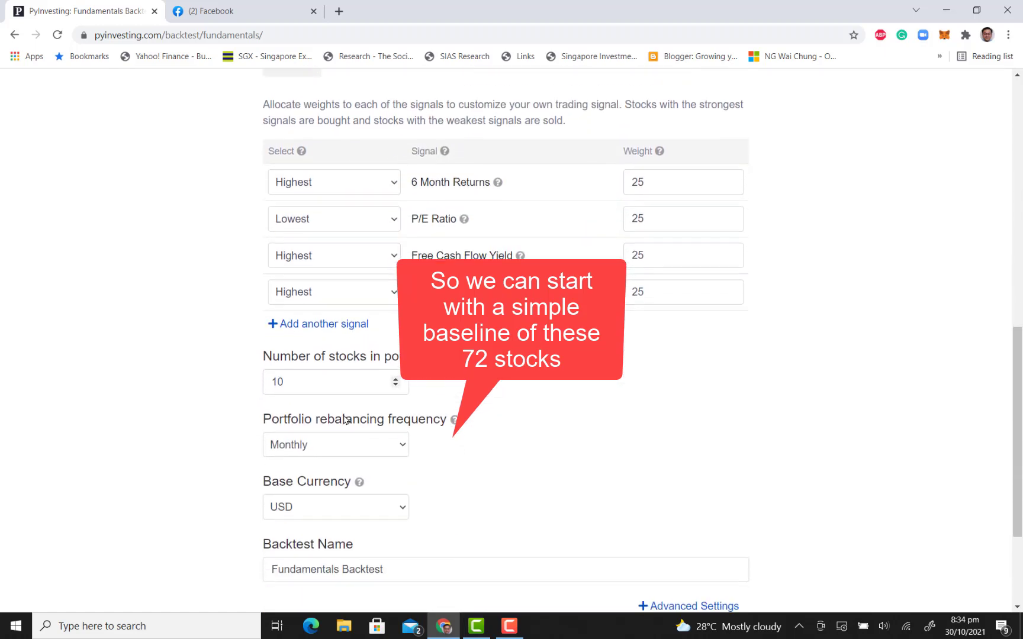
pyautogui.click(327, 364)
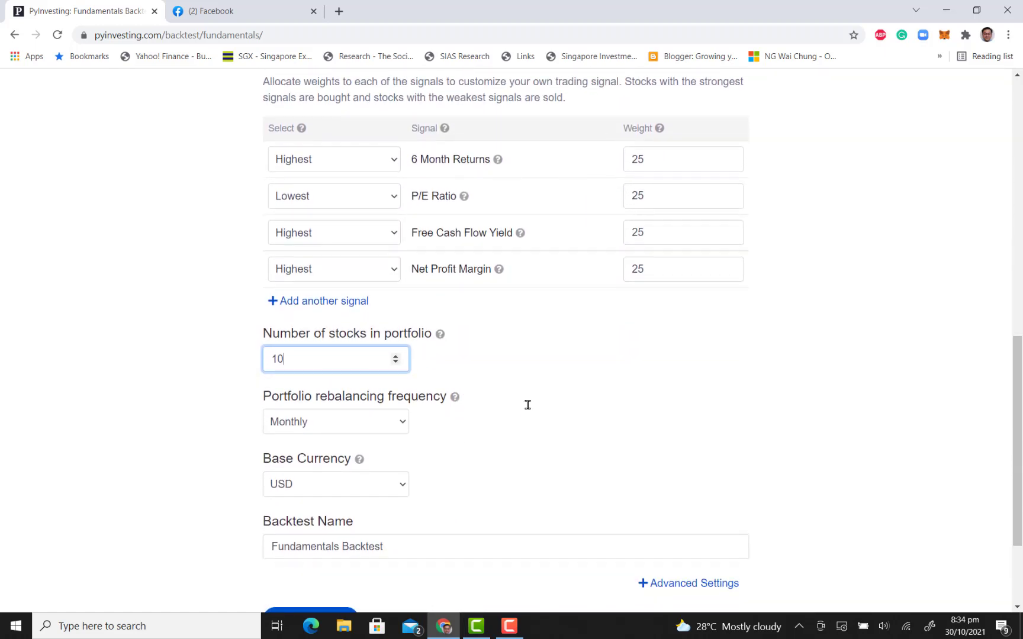
pyautogui.press('BackSpace')
pyautogui.press('BackSpace')
pyautogui.write('72')
# Set the portfolio rebalancing frequency to Yearly and the base currency to SGD
pyautogui.click(403, 421)
pyautogui.click(356, 528)
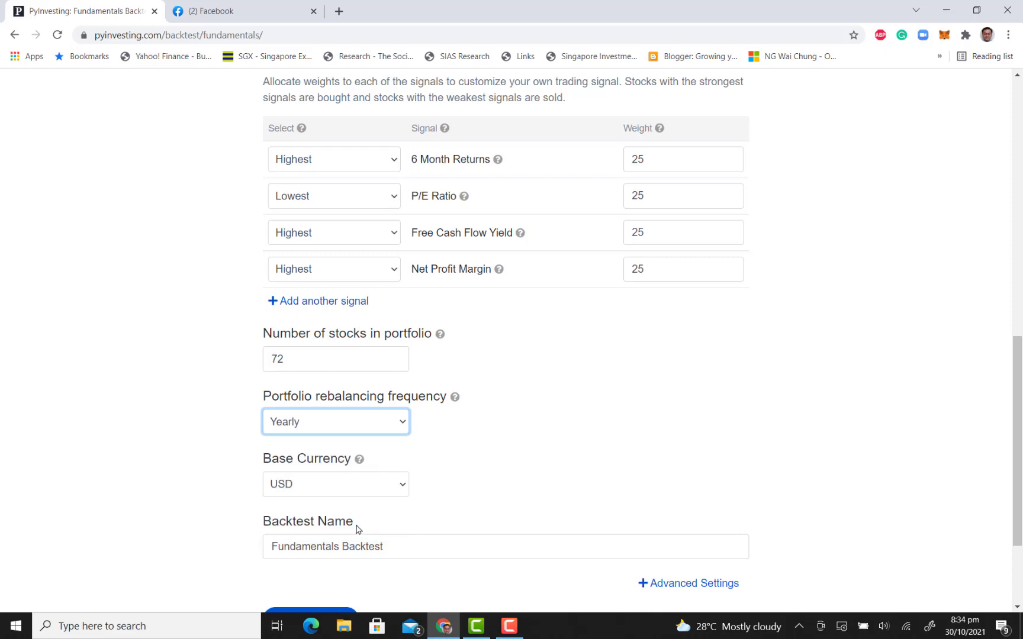
pyautogui.click(403, 496)
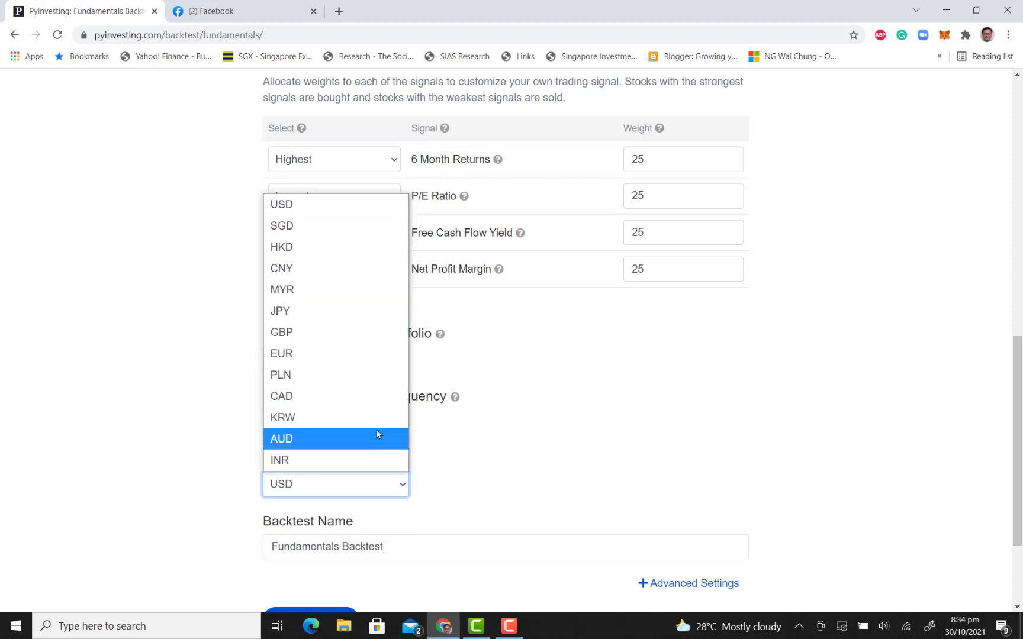
pyautogui.click(336, 234)
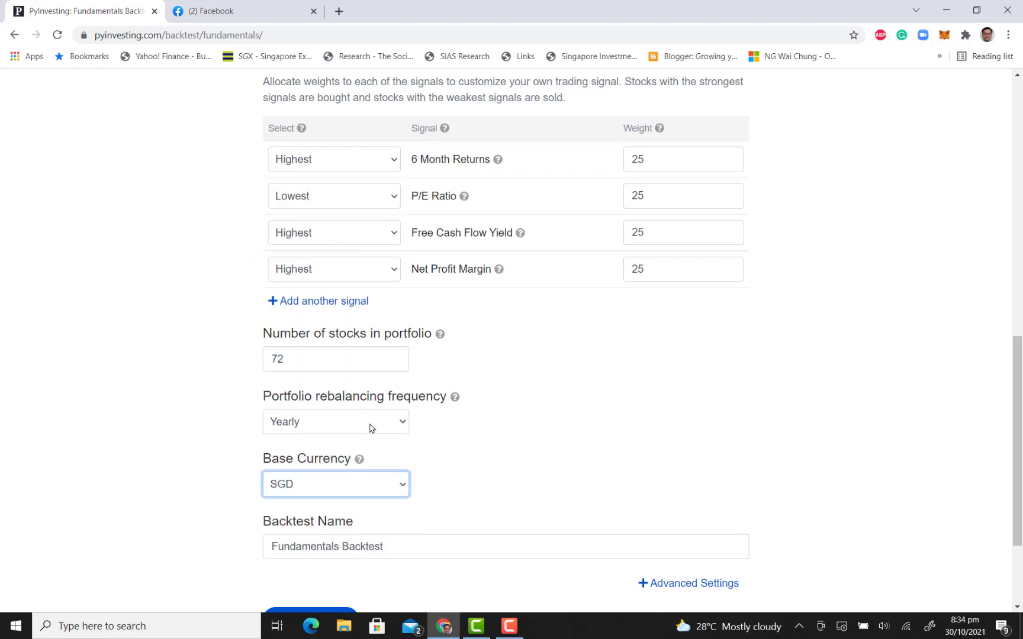
# Replace the backtest name with "Singapore Small Cap Backtest"
pyautogui.doubleClick(419, 541)
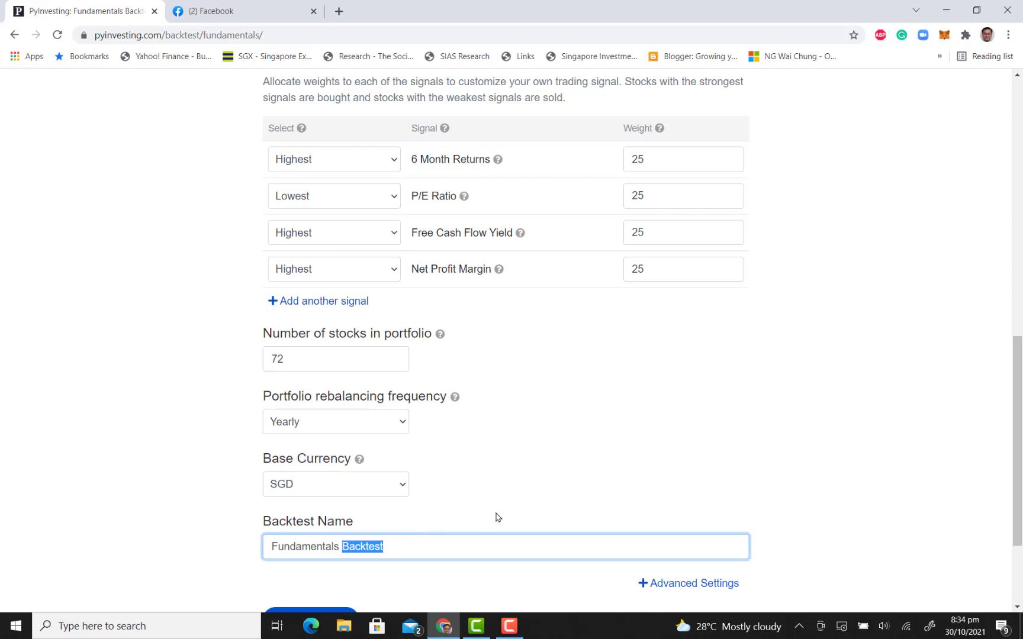
pyautogui.press('BackSpace')
pyautogui.press('BackSpace')
pyautogui.press('BackSpace')
pyautogui.press('BackSpace')
pyautogui.press('BackSpace')
pyautogui.press('BackSpace')
pyautogui.press('BackSpace')
pyautogui.press('BackSpace')
pyautogui.press('BackSpace')
pyautogui.press('BackSpace')
pyautogui.press('BackSpace')
pyautogui.press('BackSpace')
pyautogui.press('BackSpace')
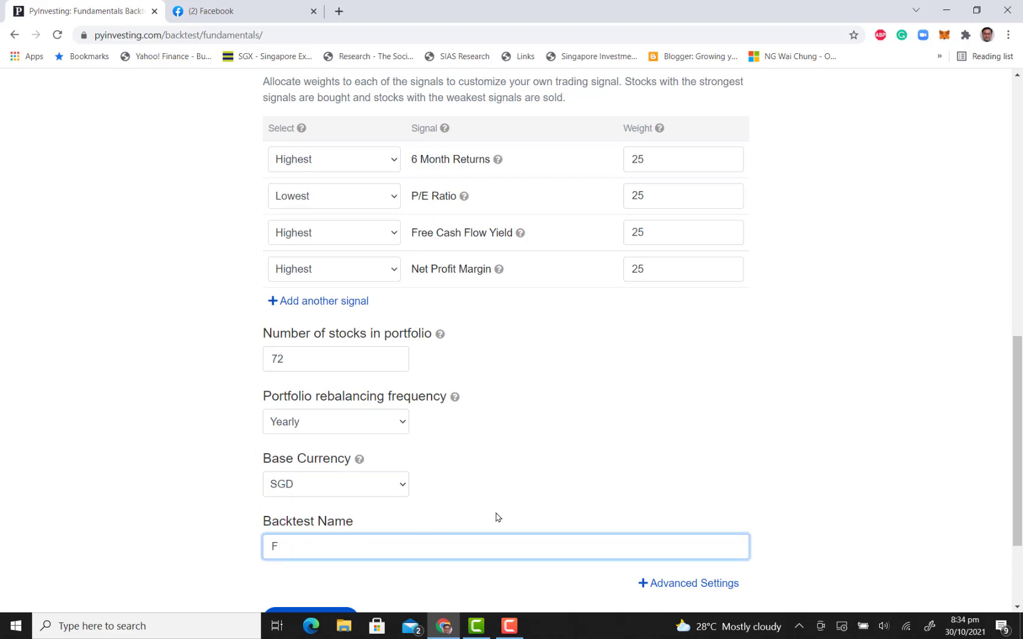
pyautogui.press('BackSpace')
pyautogui.write('Singapore Sa')
pyautogui.write('l')
pyautogui.press('BackSpace')
pyautogui.press('BackSpace')
pyautogui.write('mall Cap Bac')
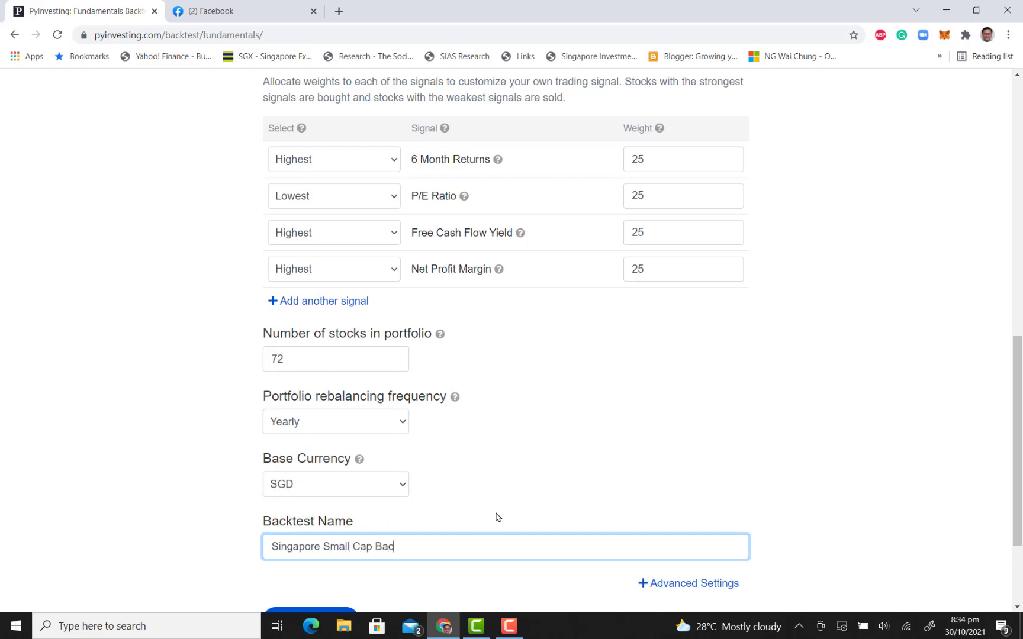
pyautogui.write('ktest')
# Check the signal and portfolio settings, and submit the fundamentals backtest to run
pyautogui.scroll(4, 493, 410)
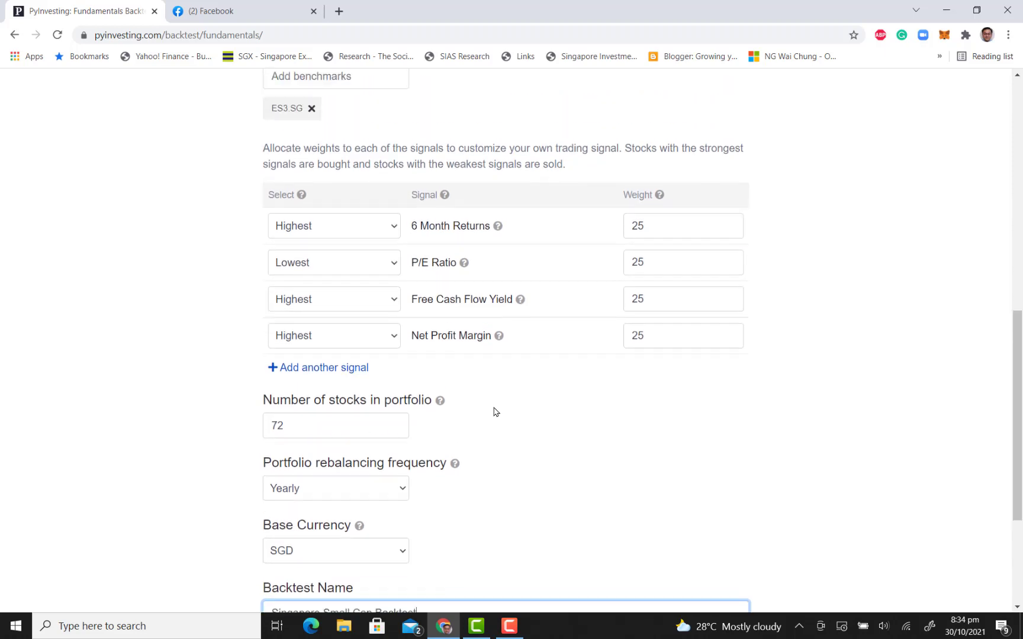
pyautogui.scroll(-6, 493, 411)
pyautogui.click(318, 481)
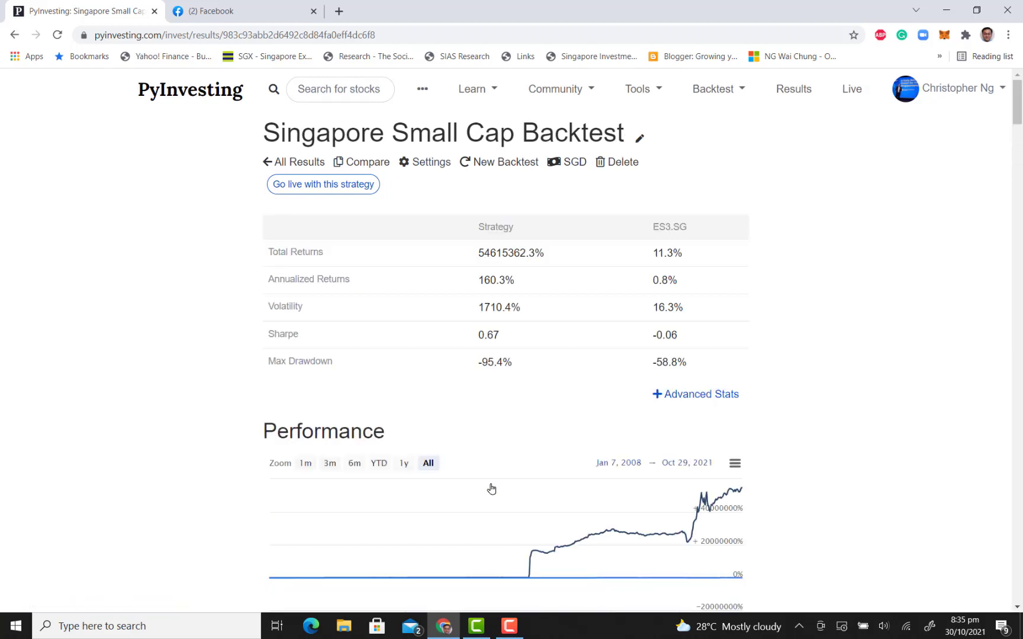
# Expand the advanced statistics of the backtest results and examine them with the performance chart against ES3.SG
pyautogui.click(679, 395)
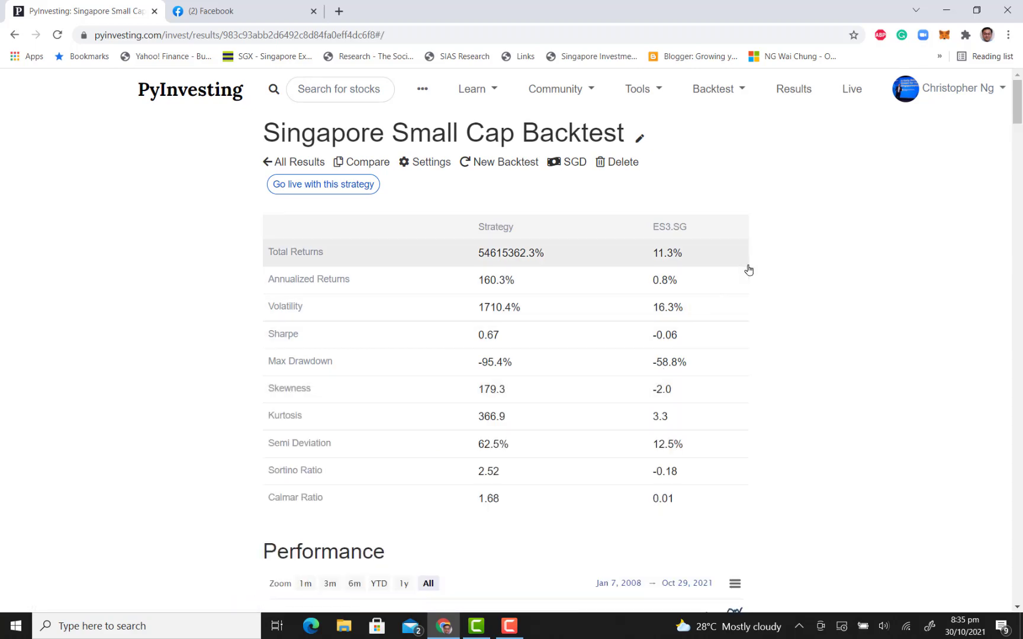
pyautogui.scroll(-2, 748, 270)
pyautogui.scroll(2, 748, 270)
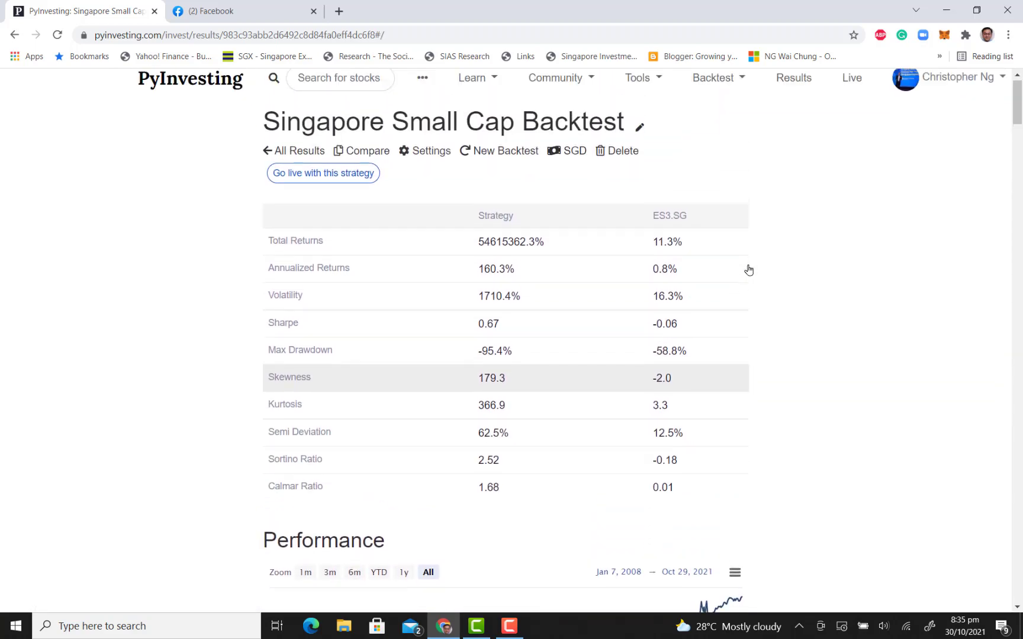
pyautogui.scroll(-3, 748, 270)
pyautogui.scroll(-1, 749, 270)
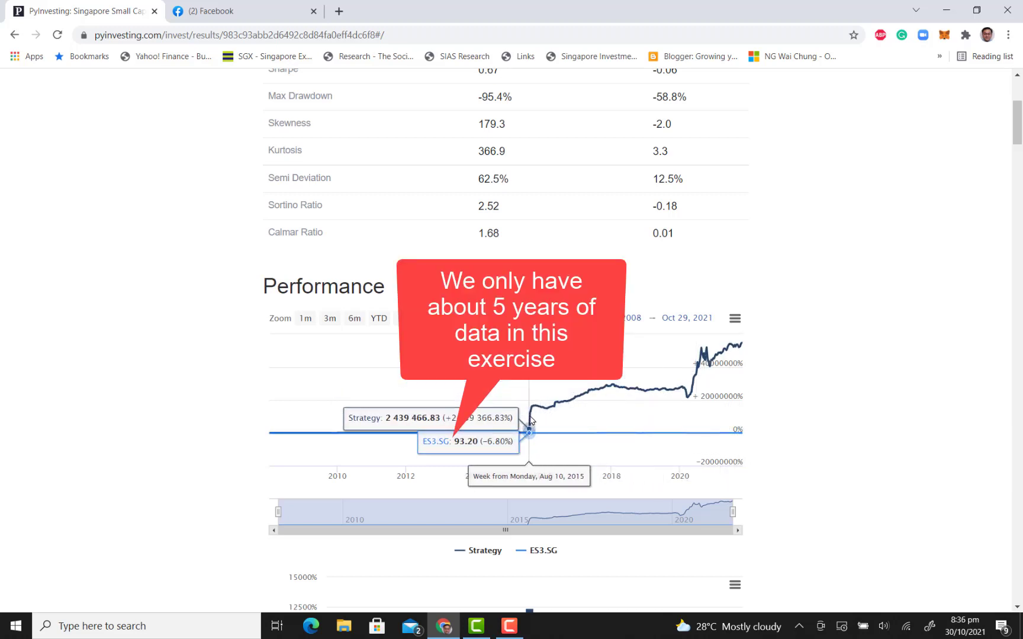
pyautogui.scroll(4, 891, 447)
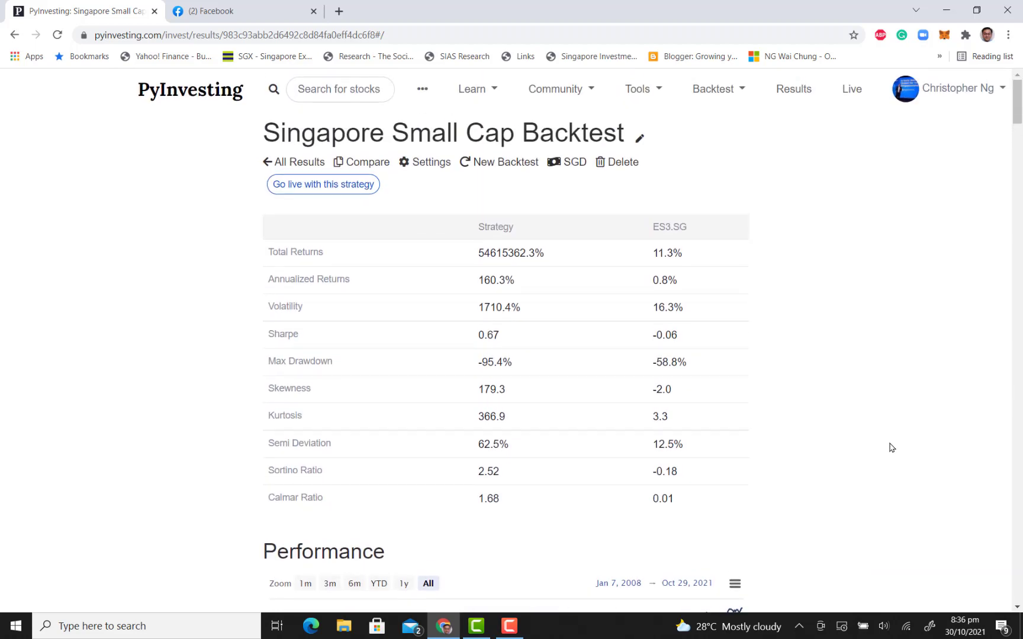
# Limit the backtest performance period to one year and expand the advanced statistics to compare the strategy with ES3.SG
pyautogui.scroll(-2, 891, 447)
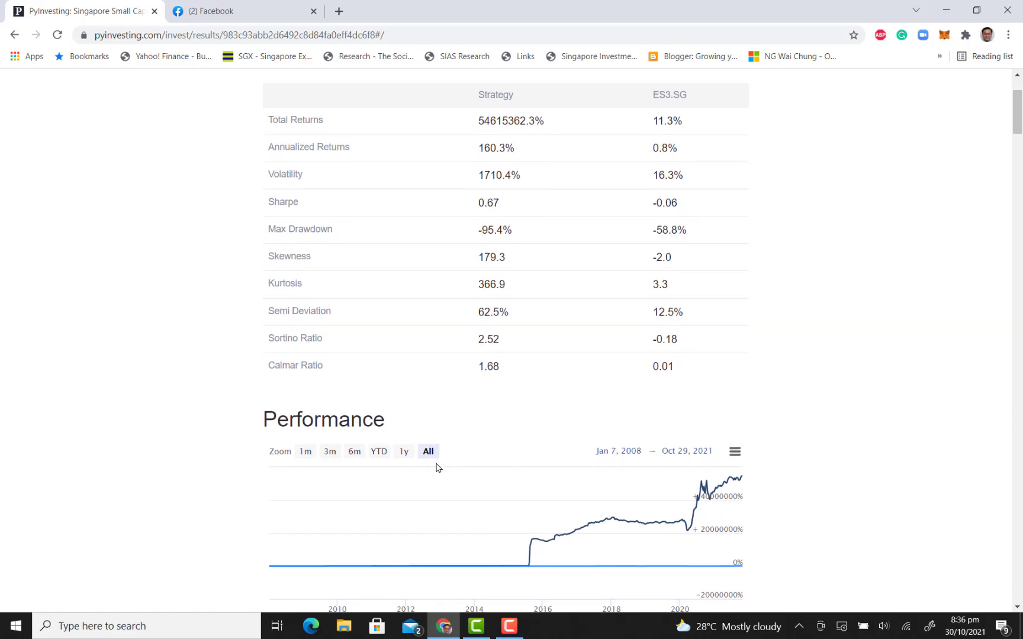
pyautogui.click(403, 453)
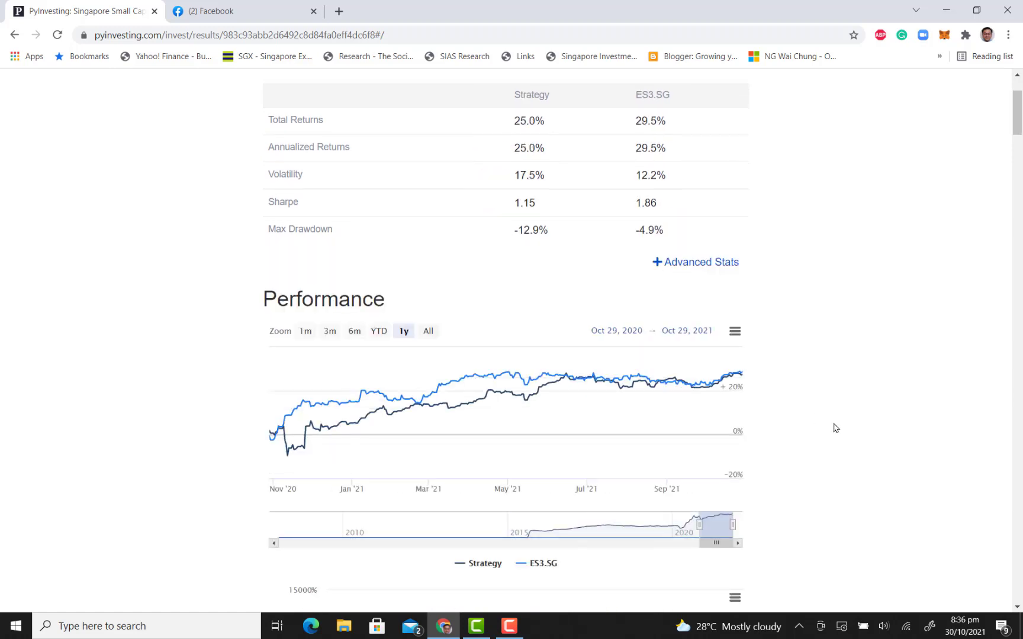
pyautogui.scroll(2, 836, 429)
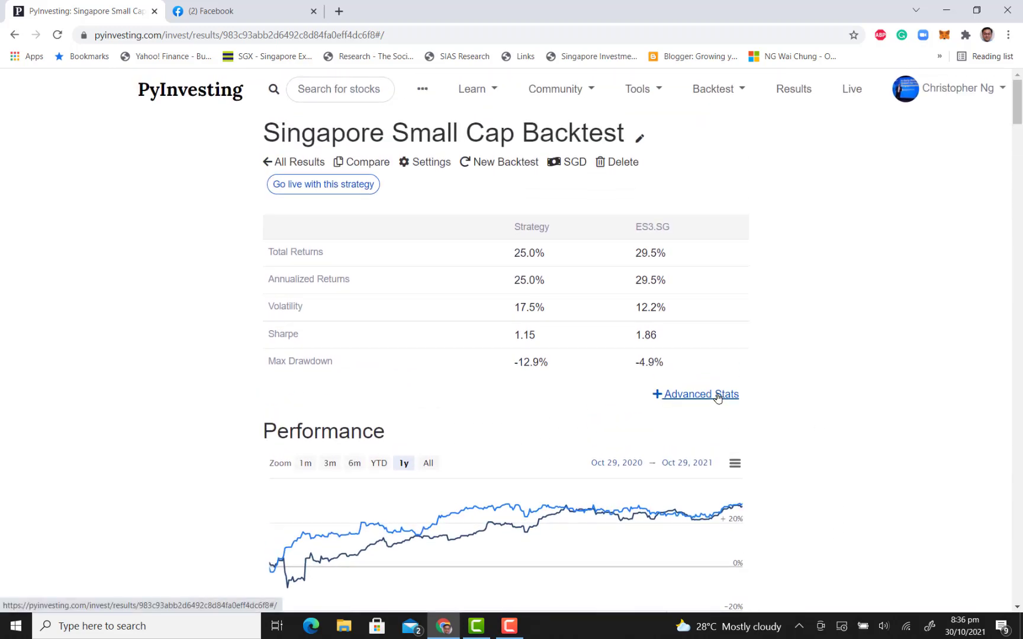
pyautogui.click(725, 394)
pyautogui.scroll(-1, 782, 406)
pyautogui.scroll(-2, 782, 407)
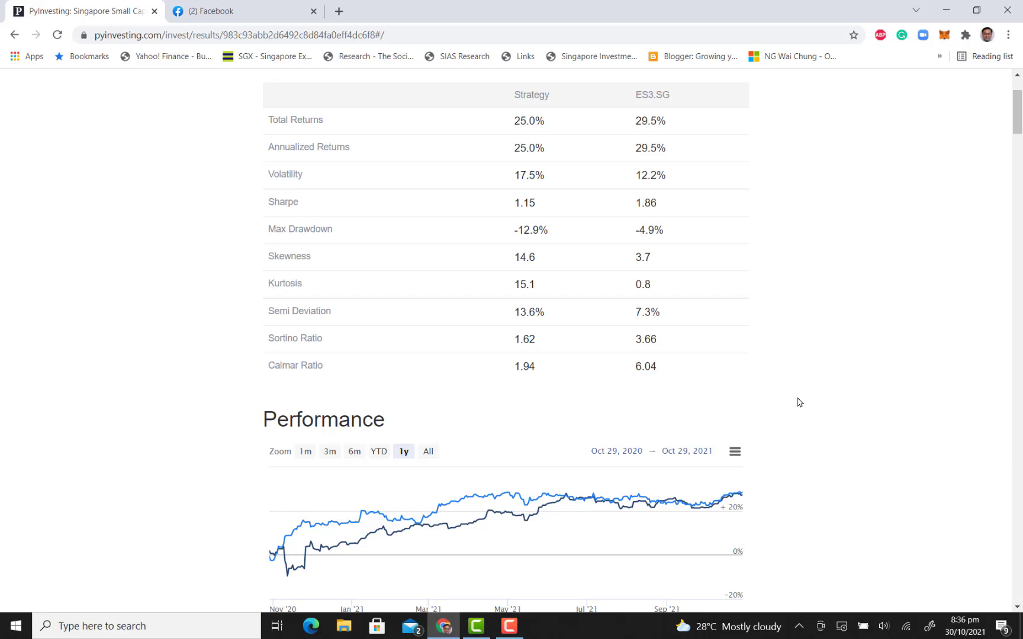
# Review the backtest's portfolio holdings with their percentage weights and the Signals table of factor values per stock
pyautogui.scroll(-15, 799, 400)
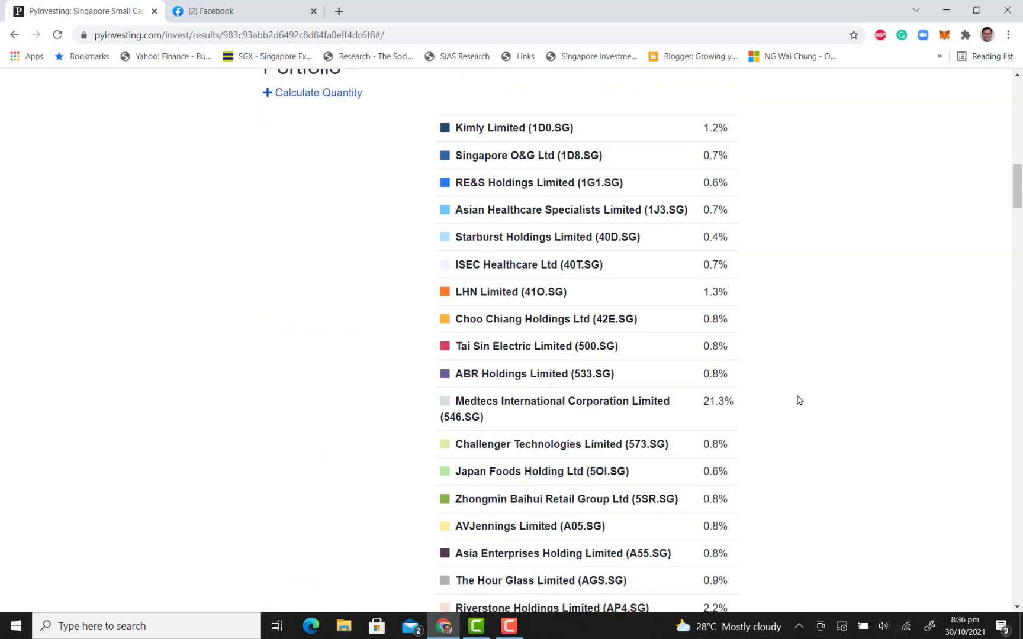
pyautogui.scroll(-2, 799, 400)
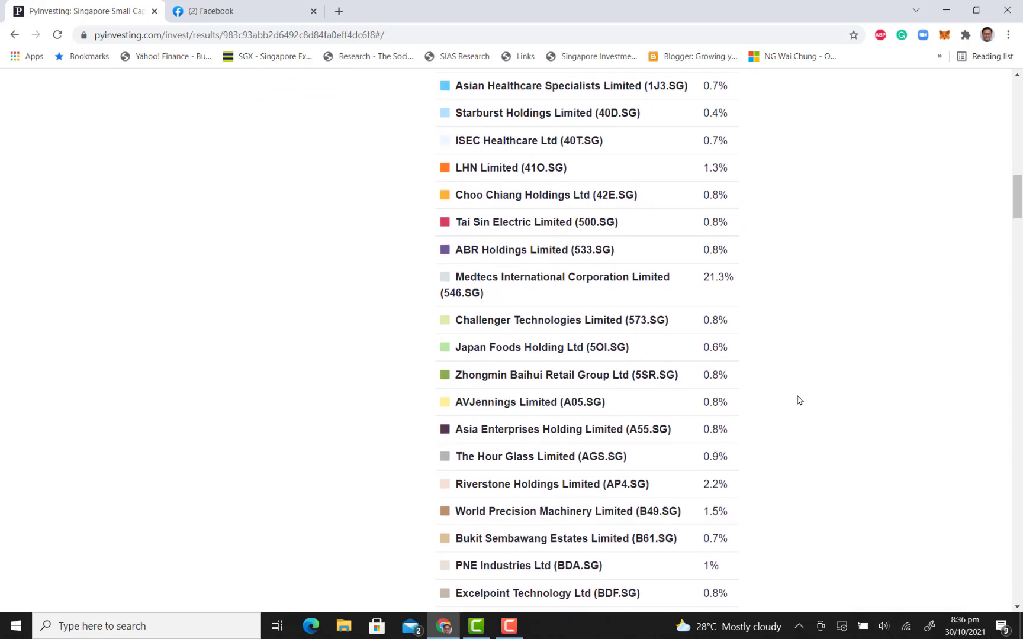
pyautogui.scroll(4, 799, 401)
pyautogui.scroll(-6, 799, 400)
pyautogui.scroll(-20, 799, 400)
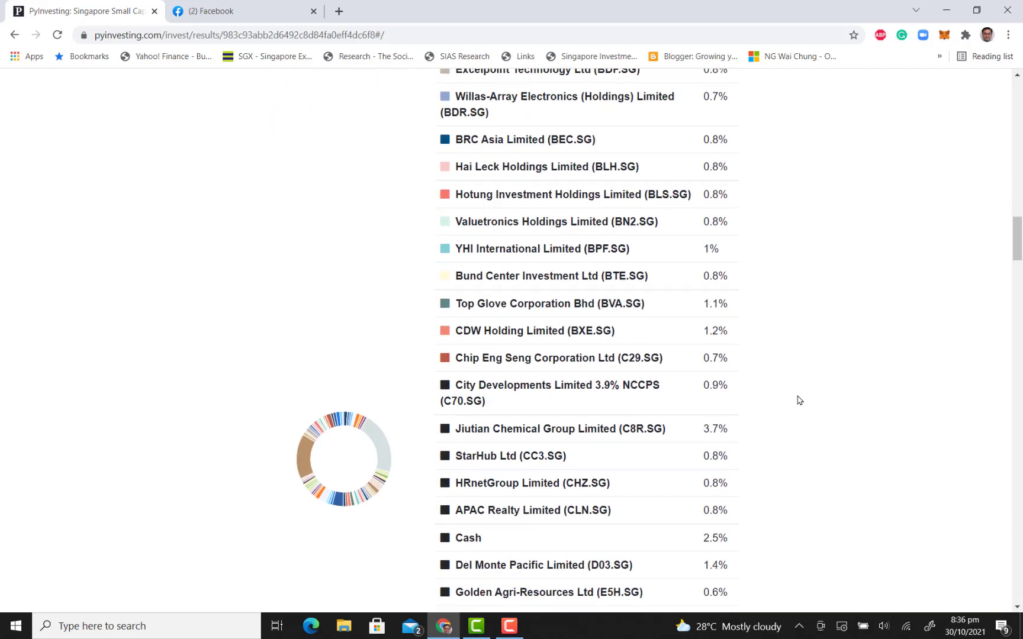
pyautogui.scroll(-10, 799, 400)
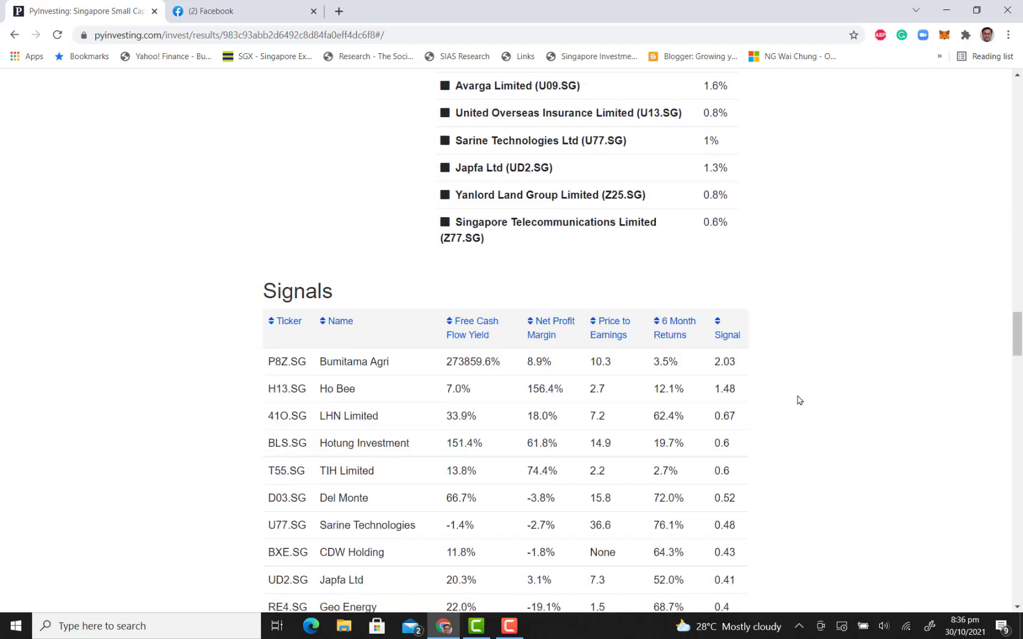
pyautogui.scroll(1, 799, 400)
pyautogui.scroll(20, 799, 400)
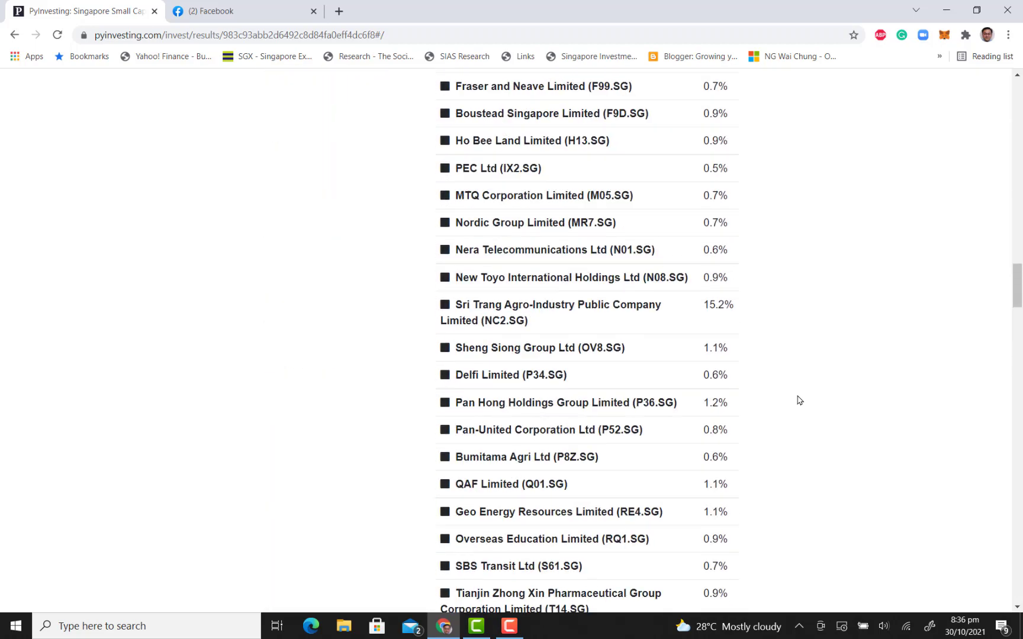